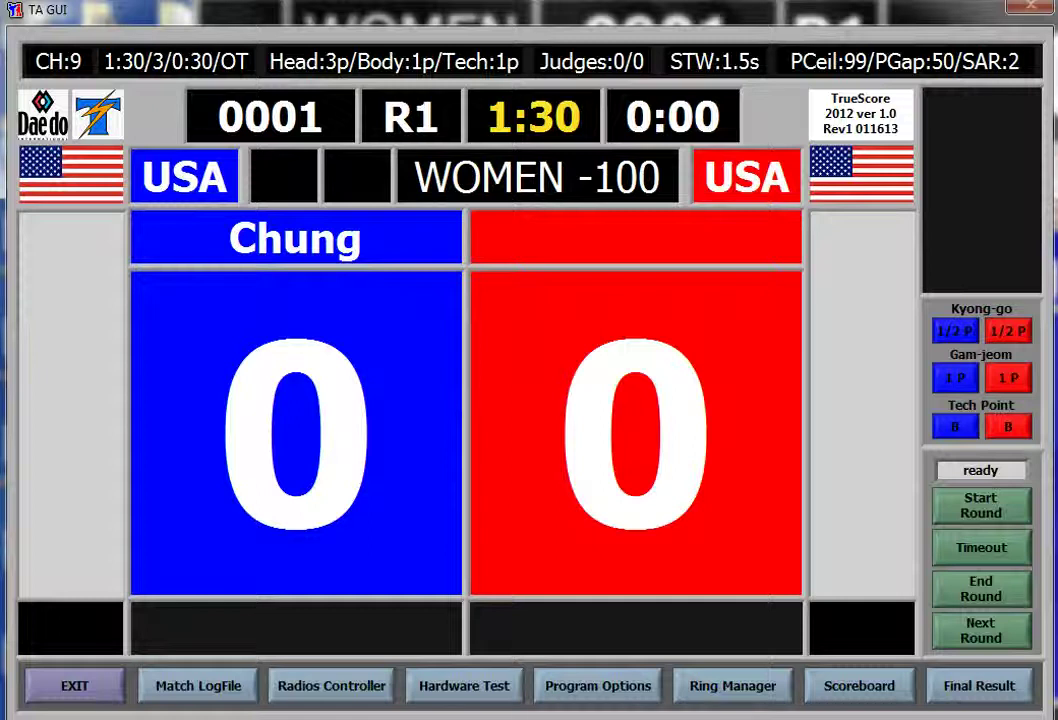
# Step: Start round R1, then call a timeout so the clock stops at 1:22
pyautogui.click(961, 506)
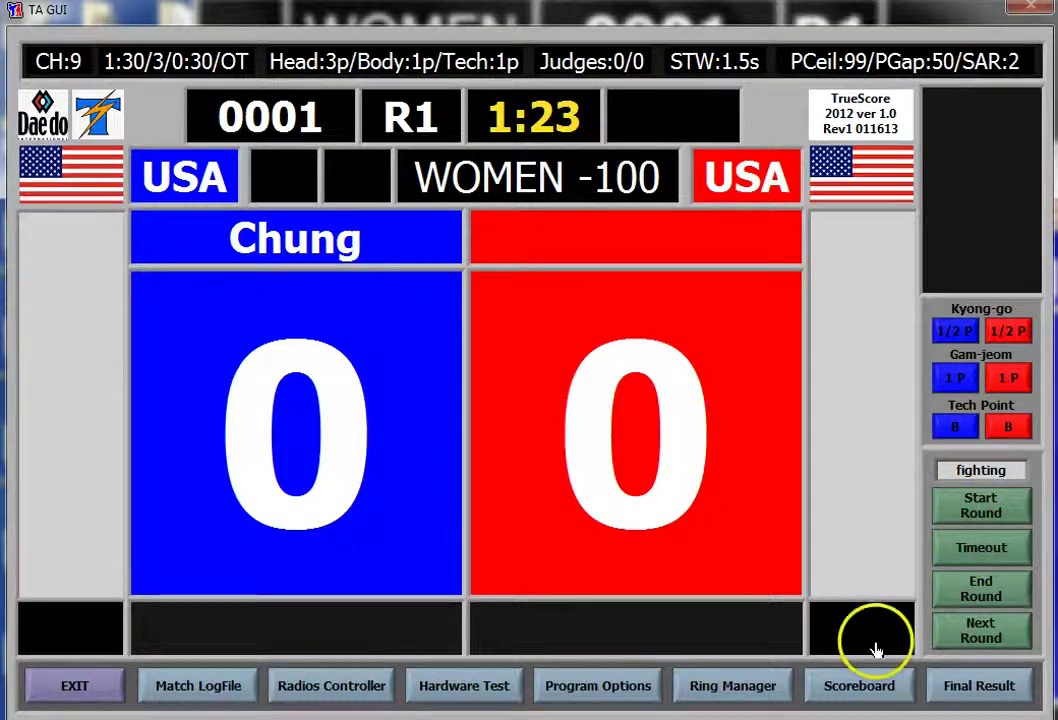
pyautogui.click(970, 552)
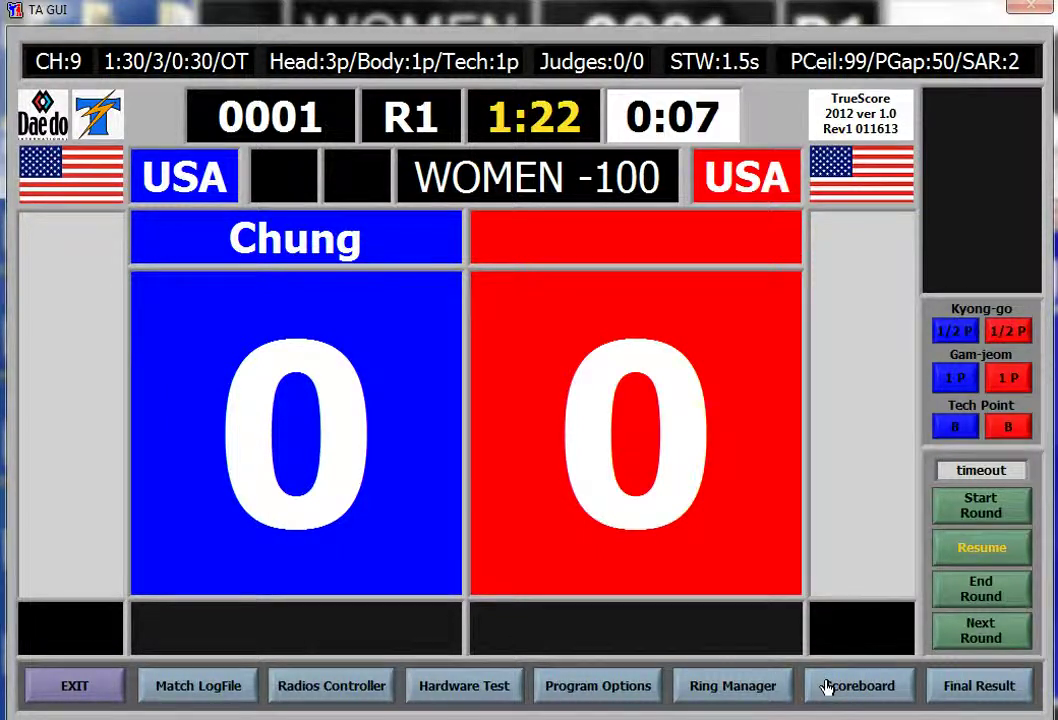
# Step: In Scoreboard Override, apply a 3-point head strike to red, making the score 3–0
pyautogui.click(826, 686)
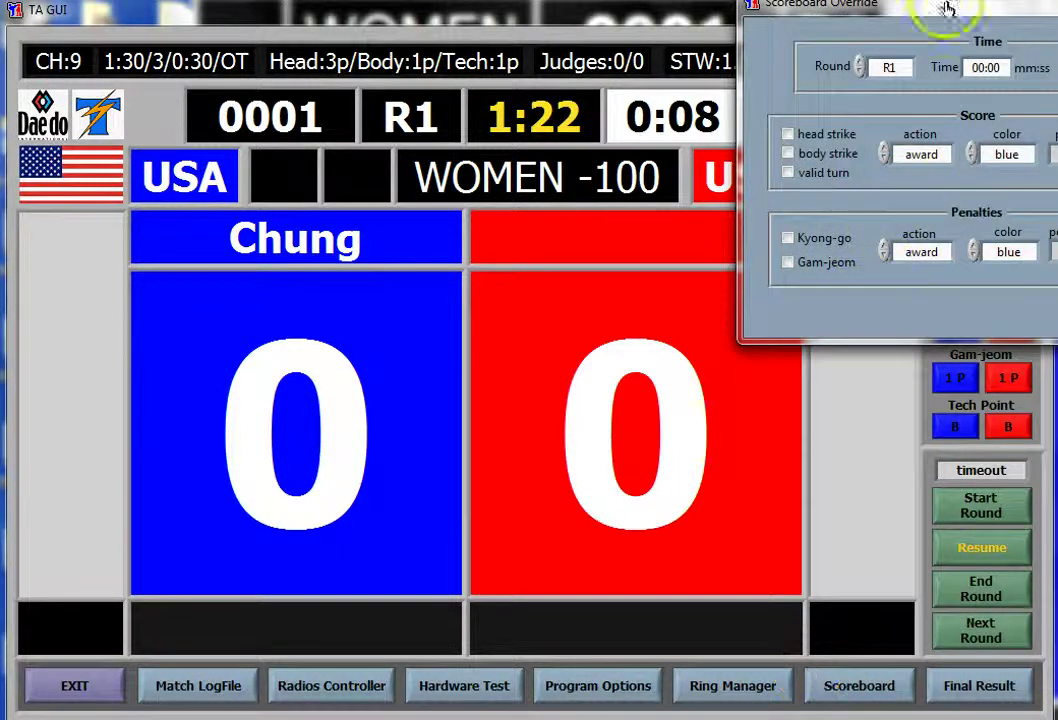
pyautogui.moveTo(800, 4); pyautogui.dragTo(491, 76)
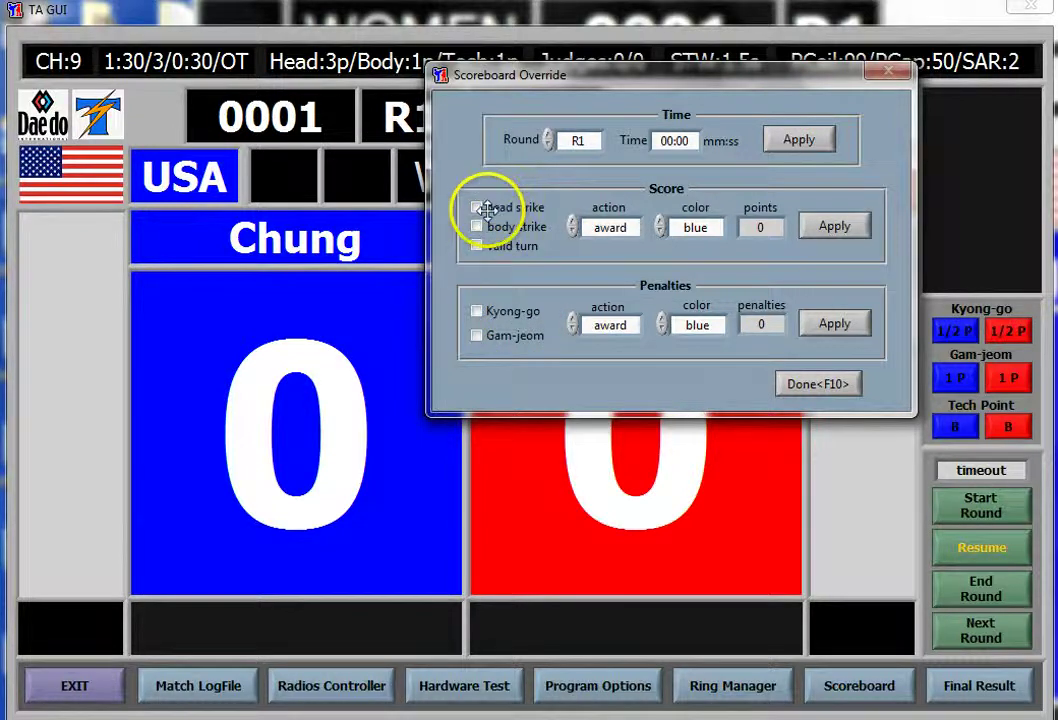
pyautogui.click(572, 222)
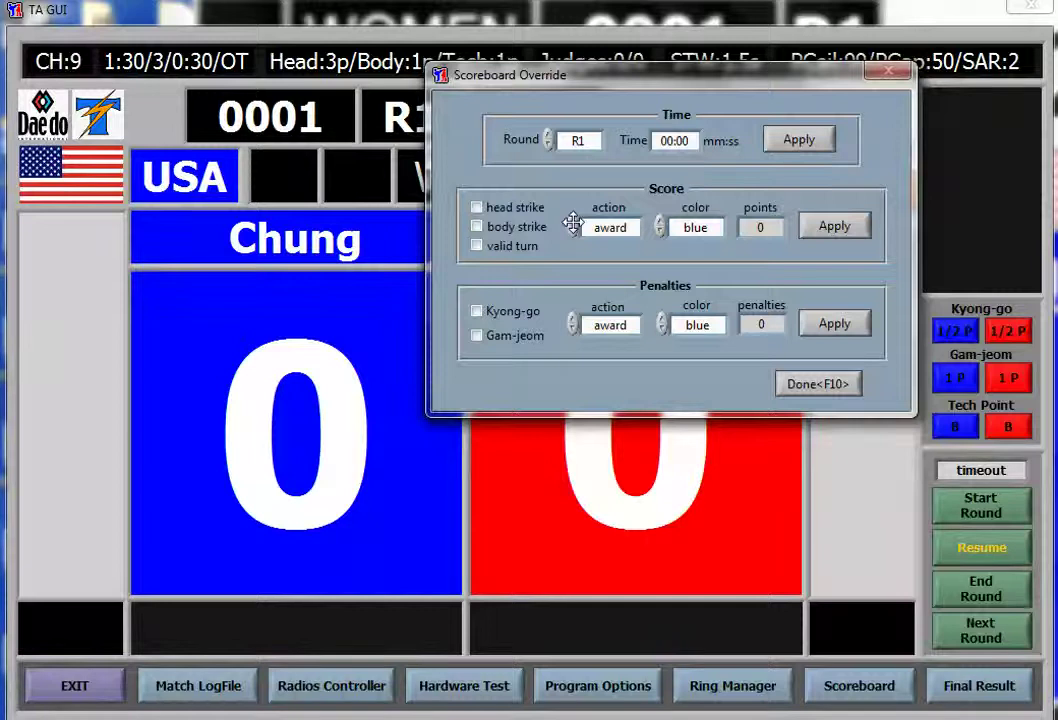
pyautogui.click(572, 222)
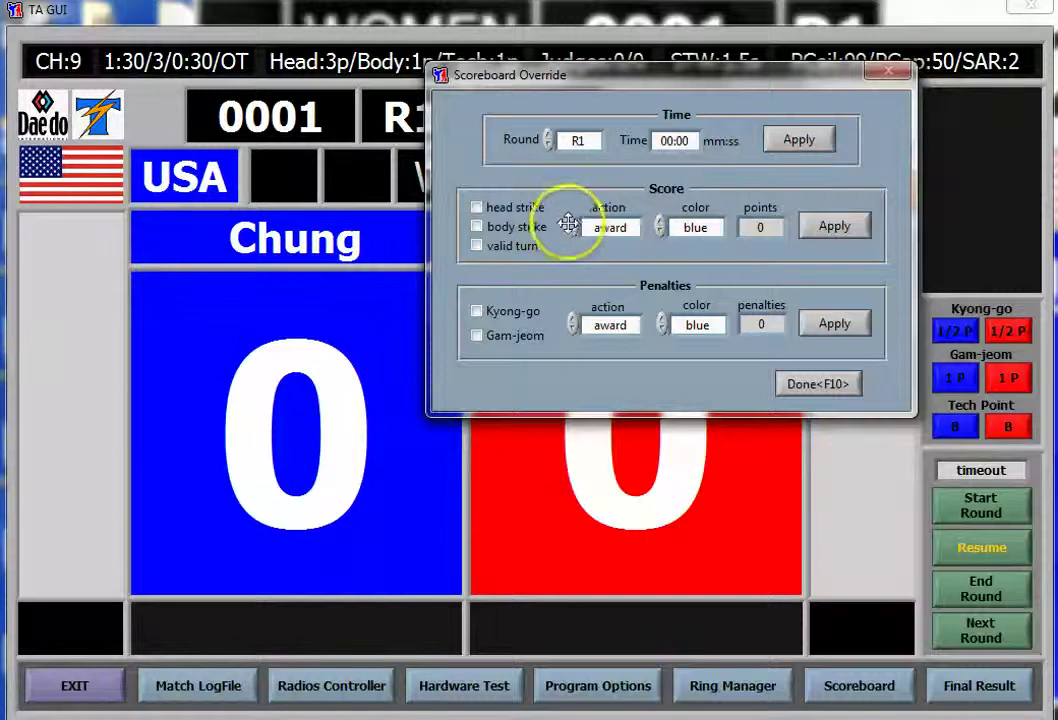
pyautogui.click(657, 228)
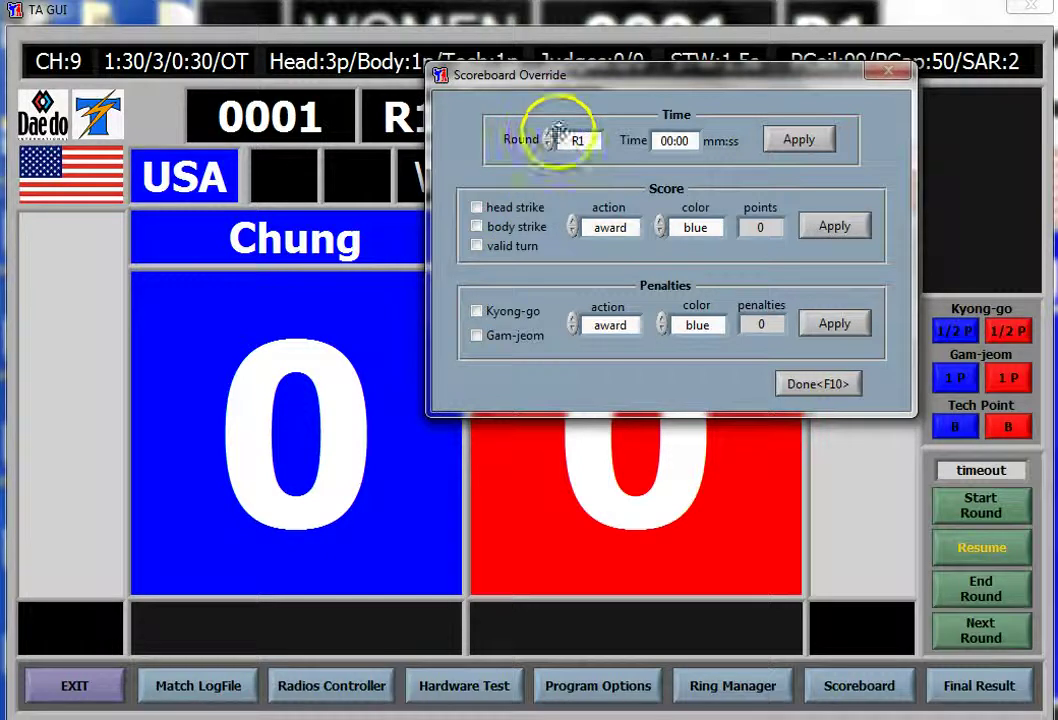
pyautogui.click(476, 206)
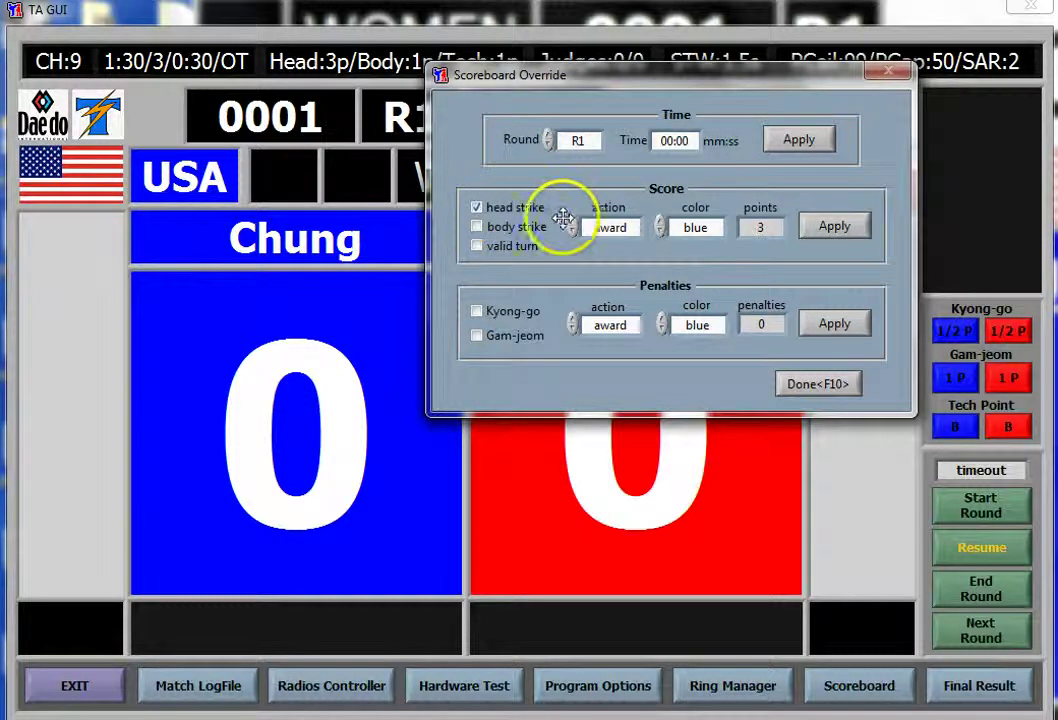
pyautogui.click(661, 227)
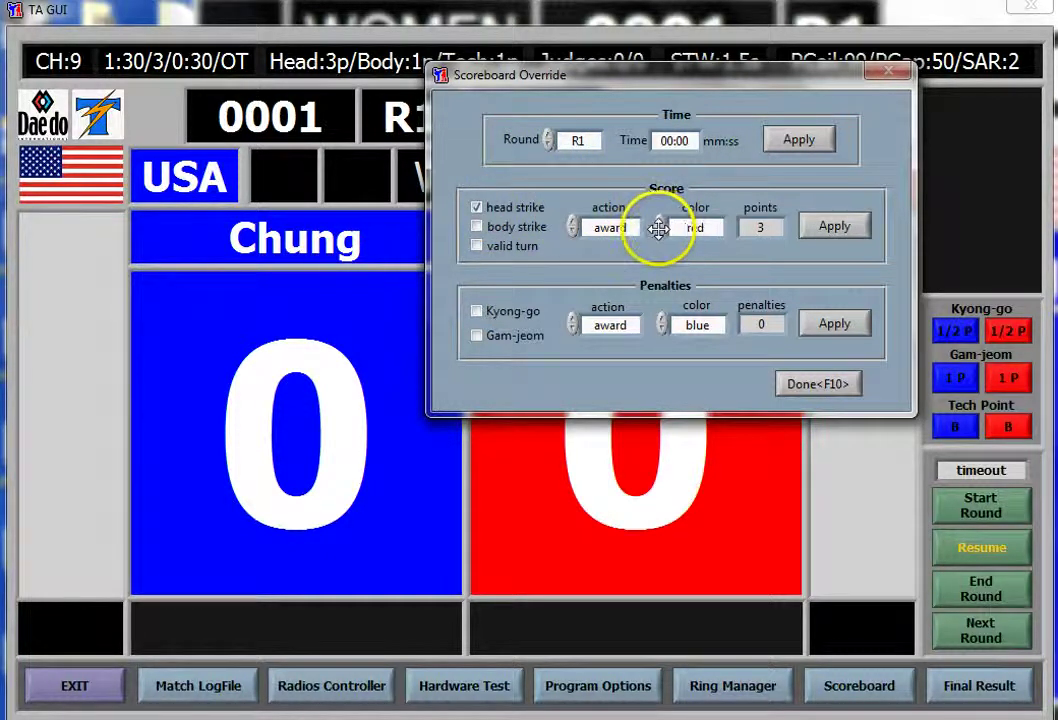
pyautogui.click(823, 229)
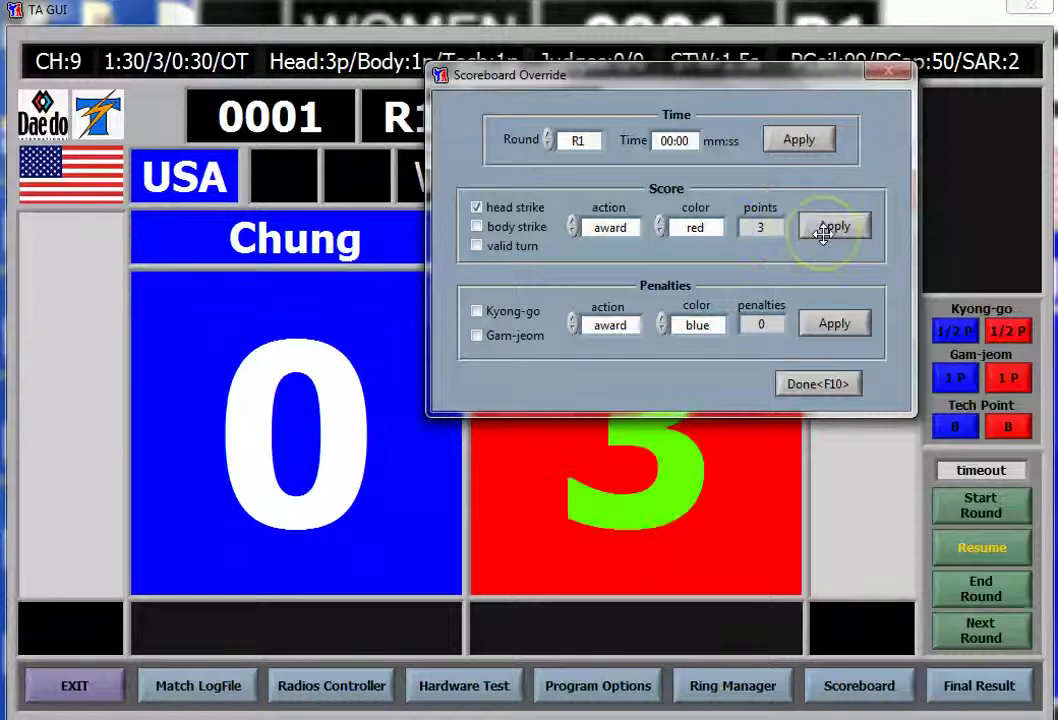
# Step: Remove red's 3 head-strike points
pyautogui.moveTo(644, 76); pyautogui.dragTo(493, 47)
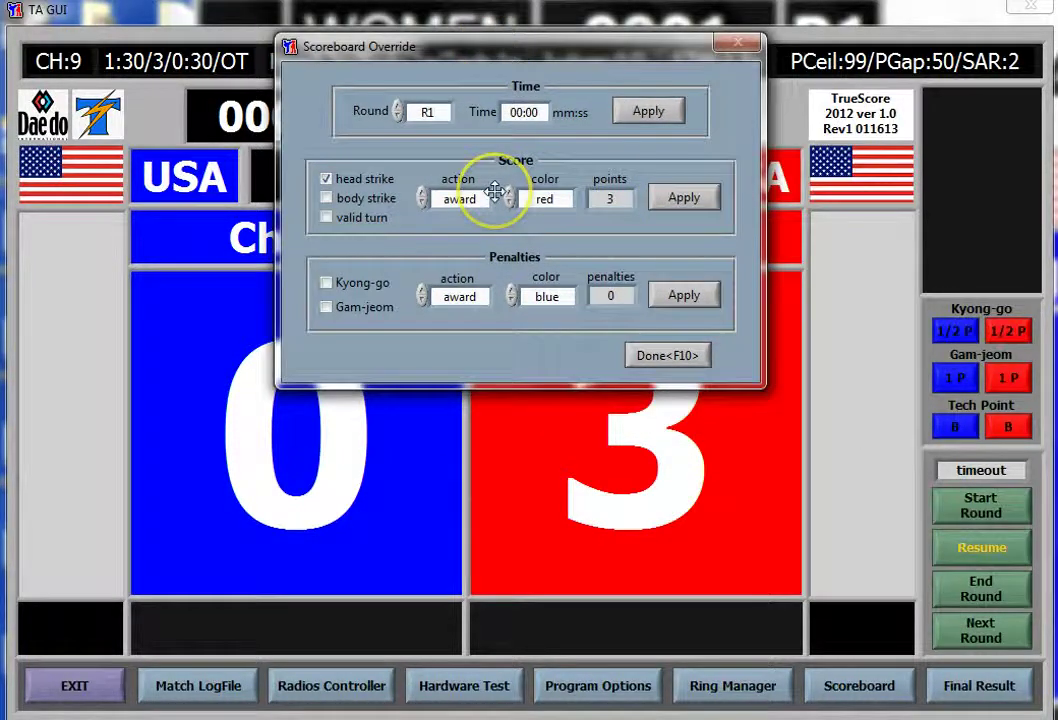
pyautogui.click(423, 199)
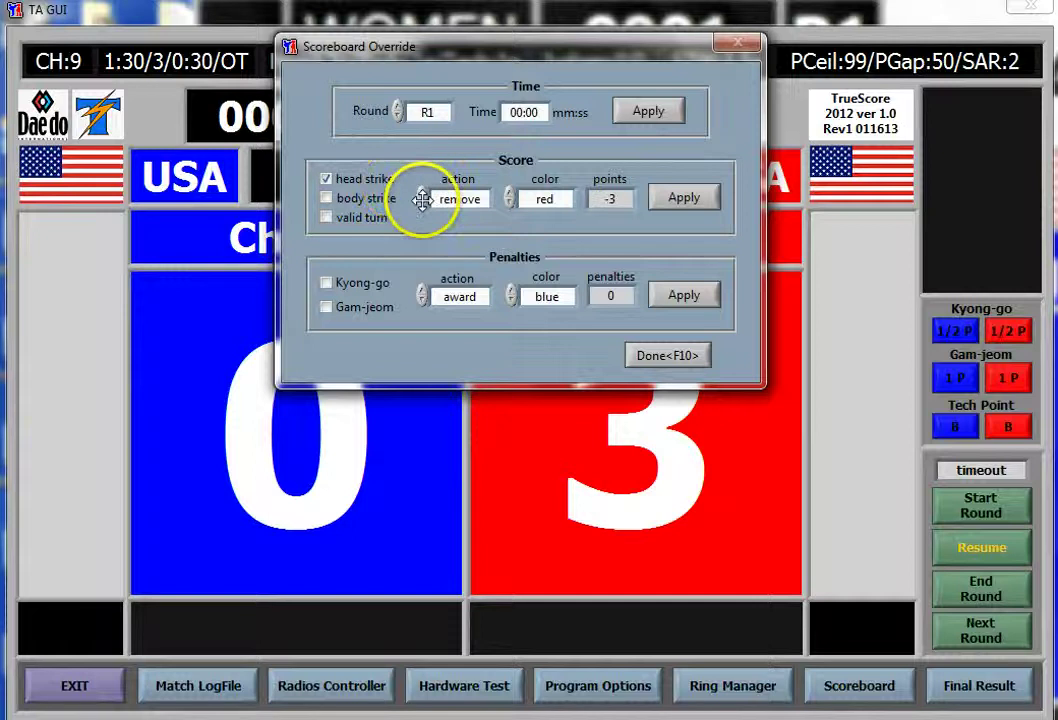
pyautogui.click(677, 199)
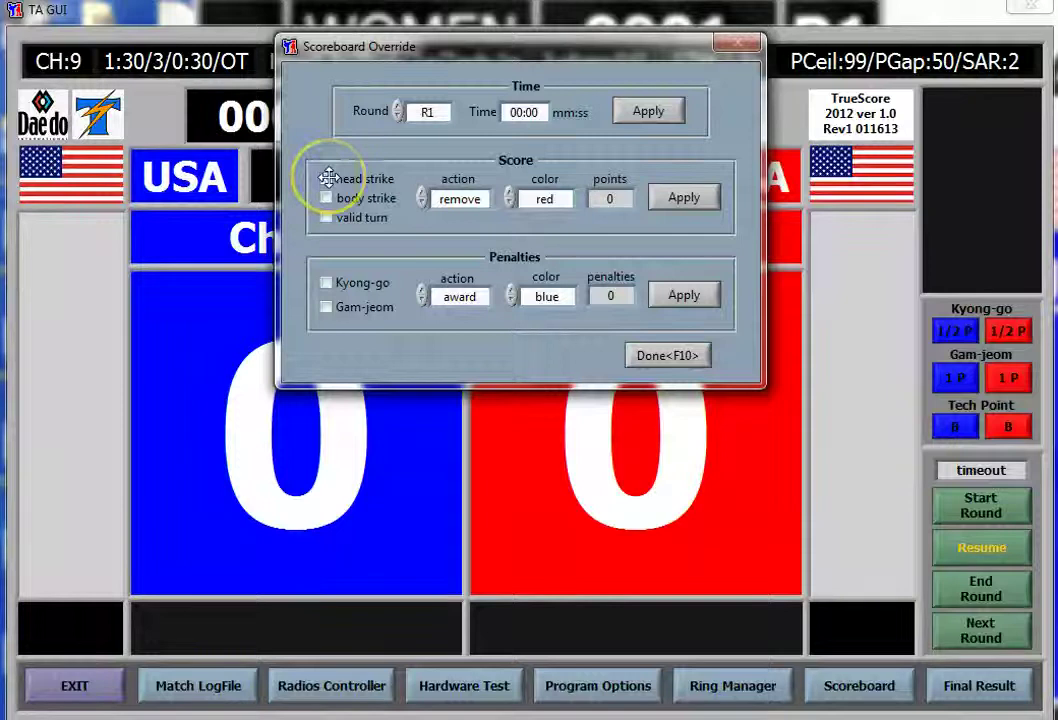
# Step: Award blue 1 point for a body strike, giving blue a 1–0 lead
pyautogui.click(326, 198)
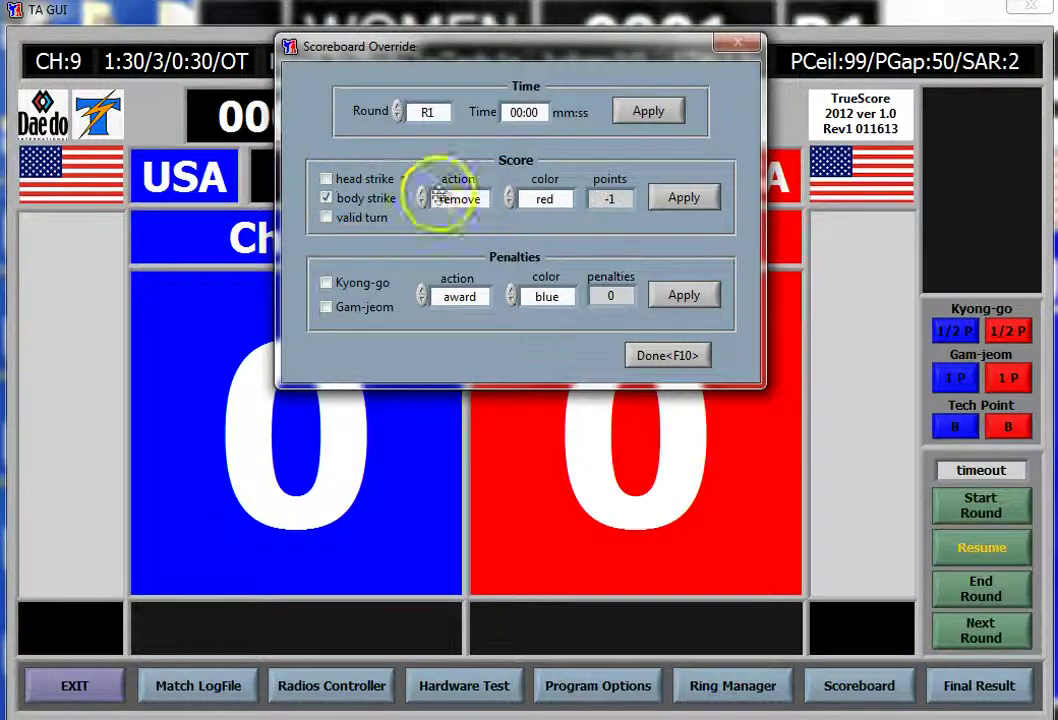
pyautogui.click(422, 199)
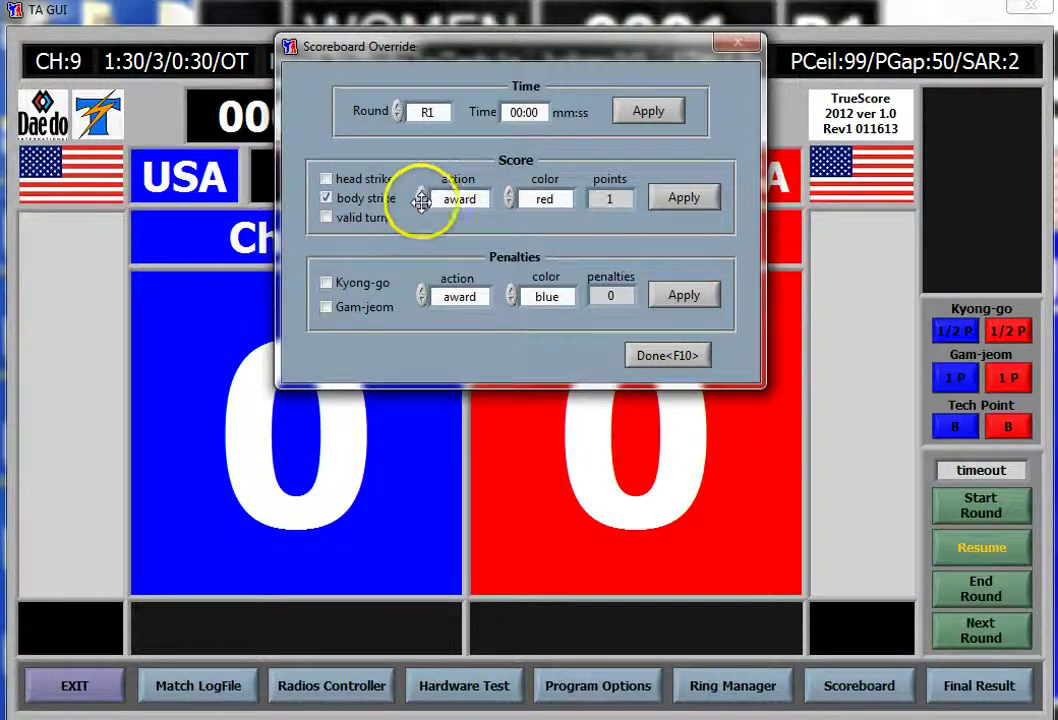
pyautogui.click(509, 199)
pyautogui.click(680, 198)
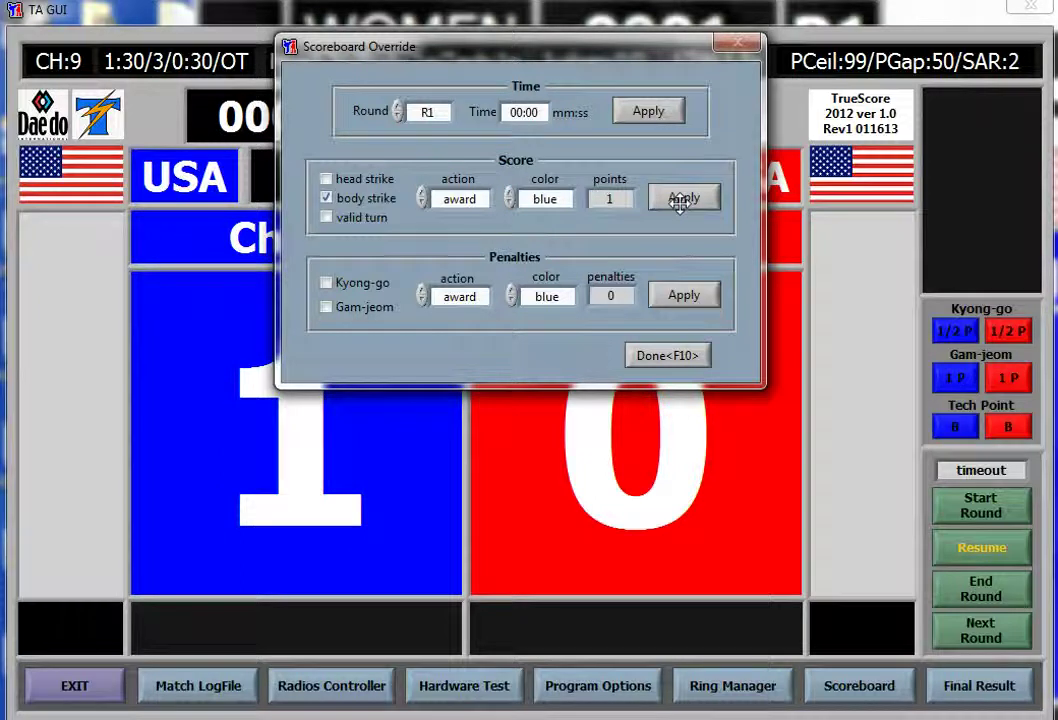
# Step: Apply a 1-point valid turn to red, tying the score at 1–1
pyautogui.click(326, 217)
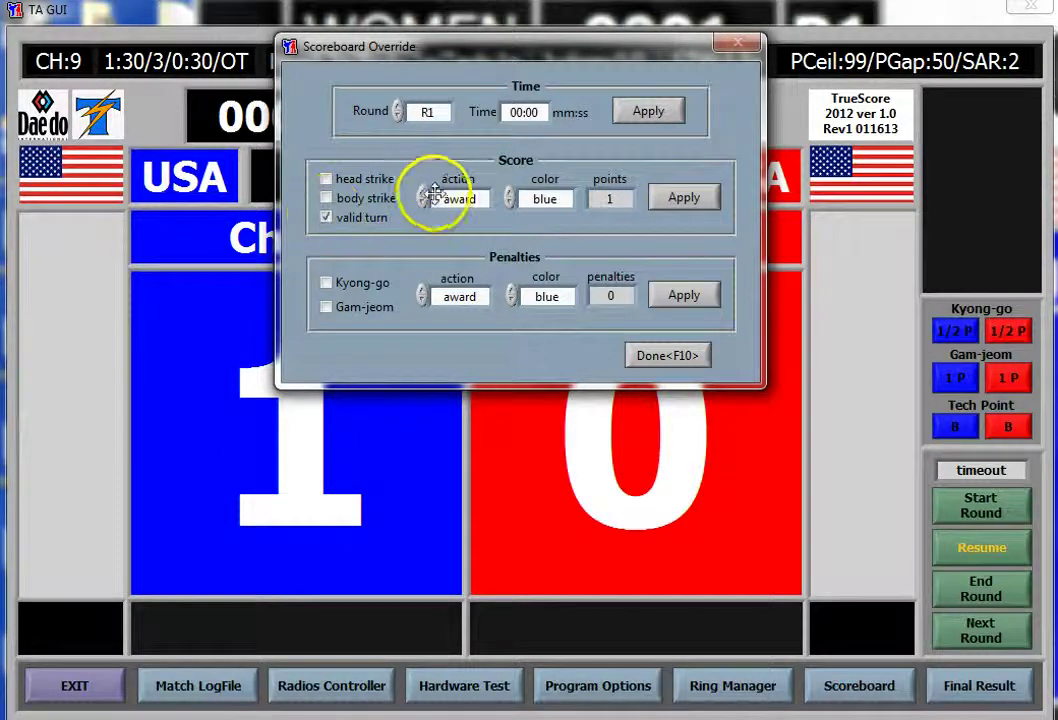
pyautogui.click(510, 201)
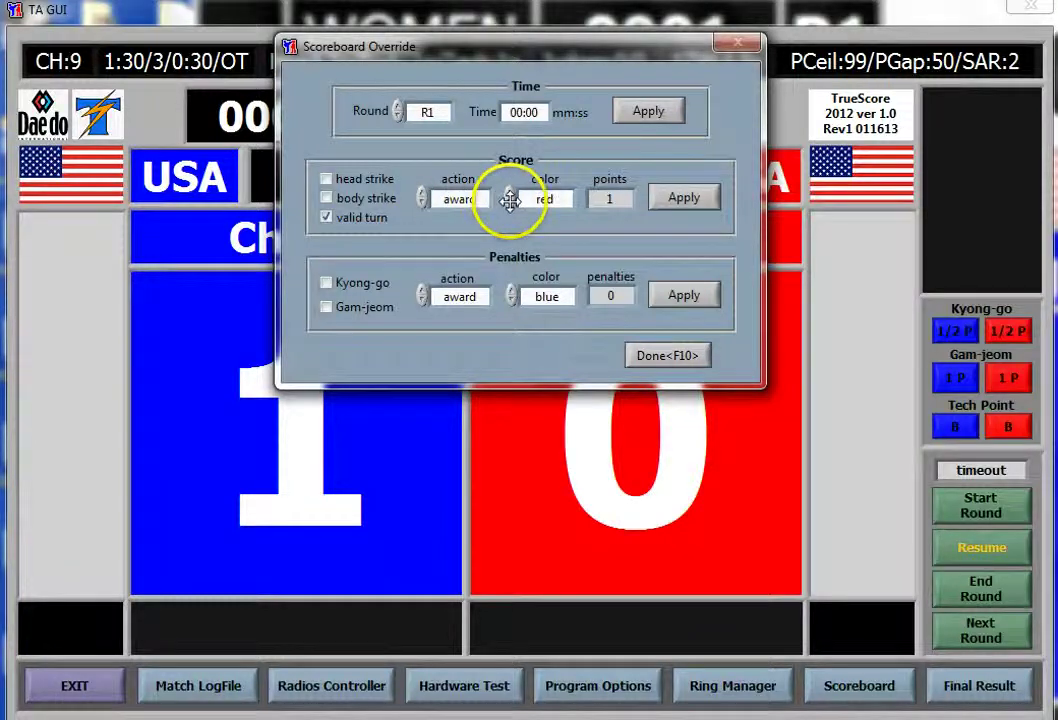
pyautogui.click(666, 197)
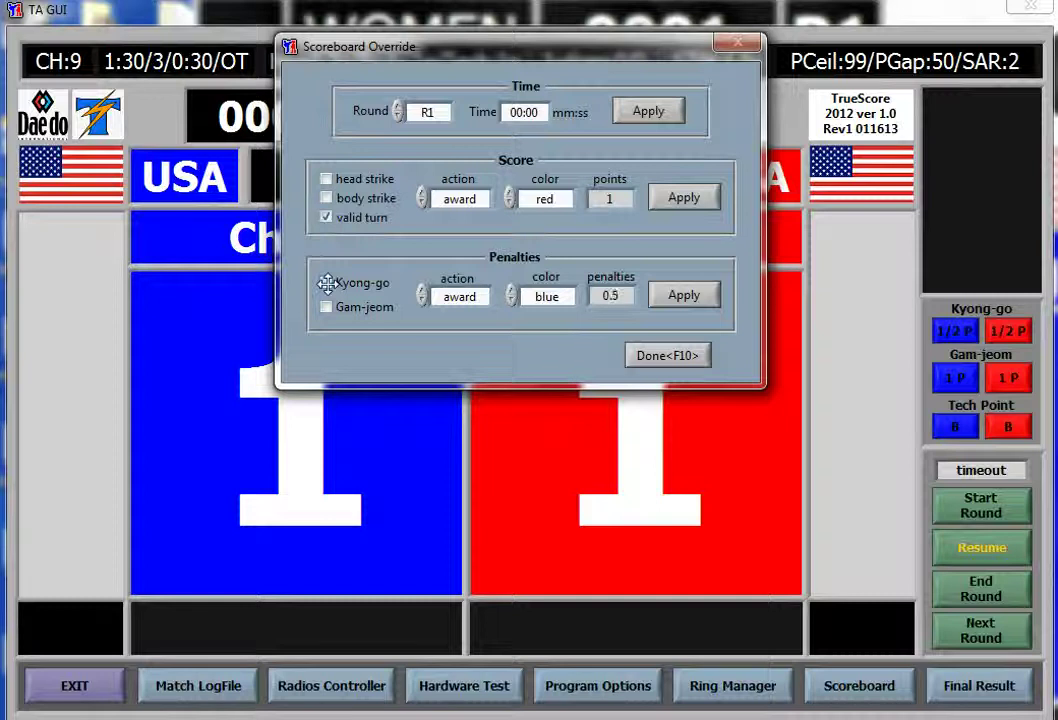
# Step: Give blue a 0.5 Kyong-go warning penalty
pyautogui.click(326, 284)
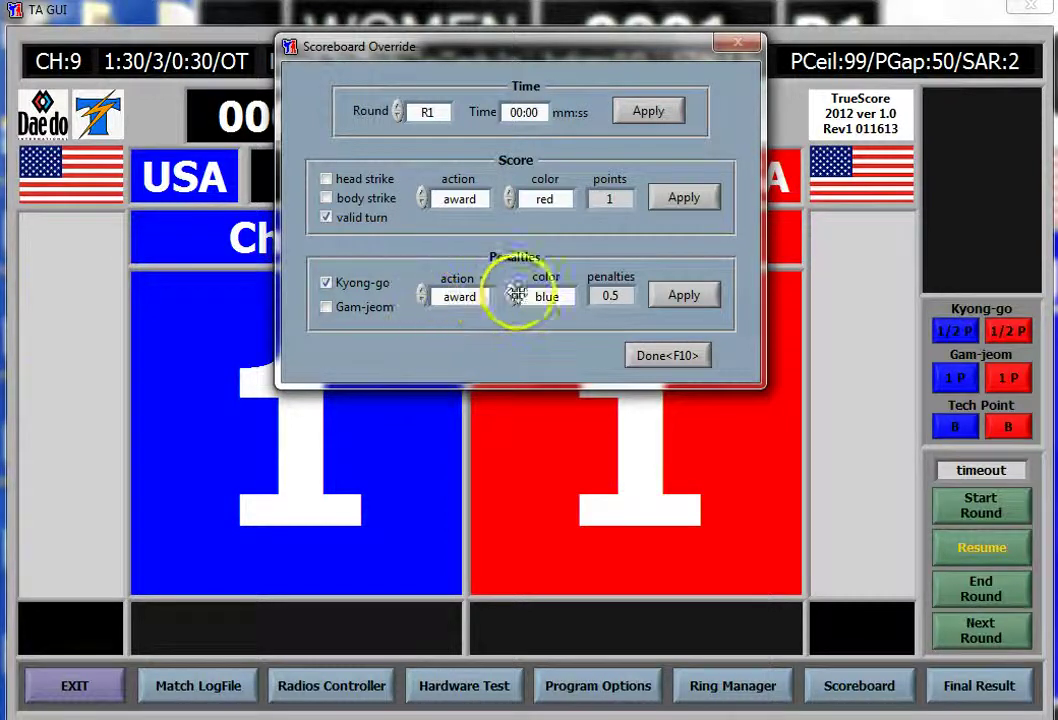
pyautogui.click(678, 296)
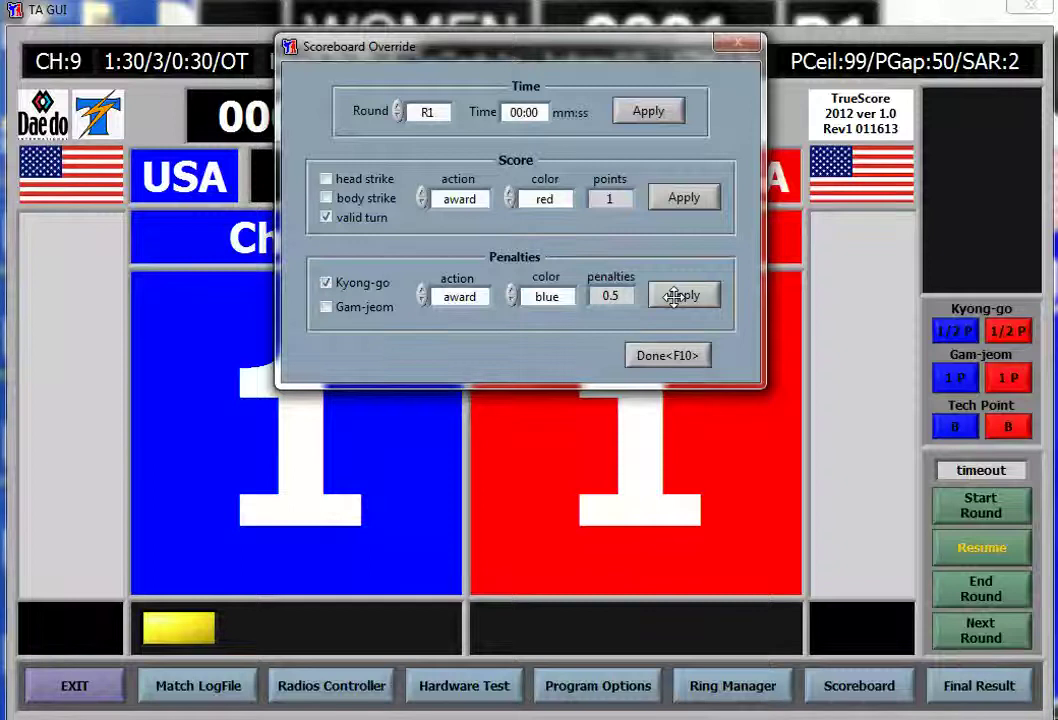
pyautogui.click(451, 331)
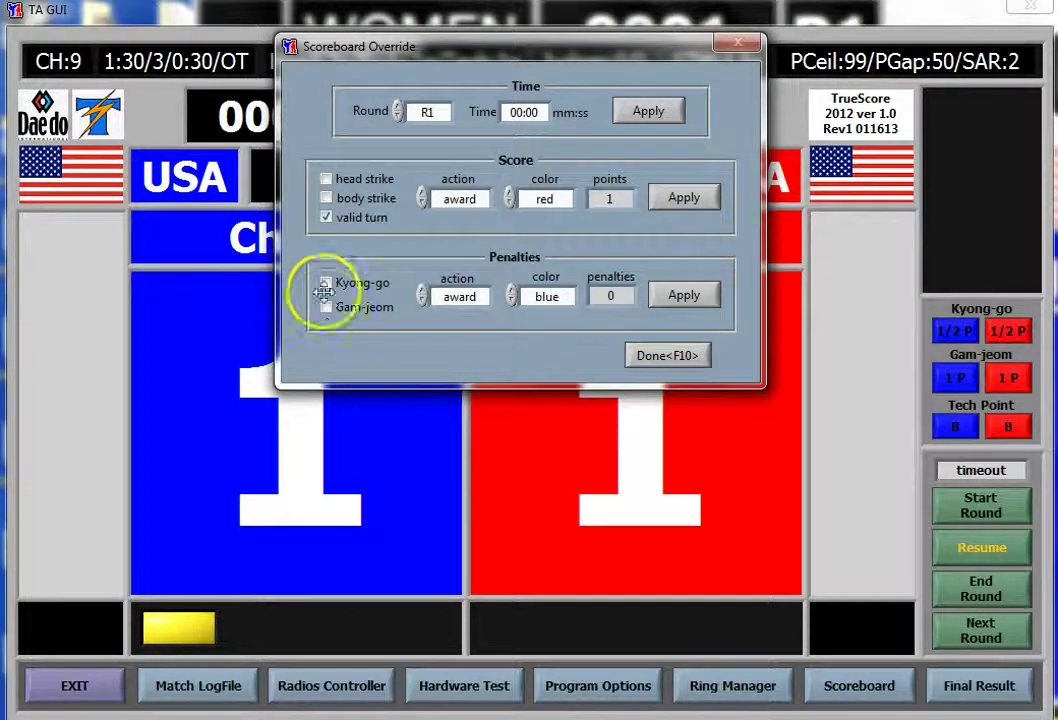
# Step: Remove blue's Kyong-go penalty and close Scoreboard Override with the score at 1–1
pyautogui.click(326, 281)
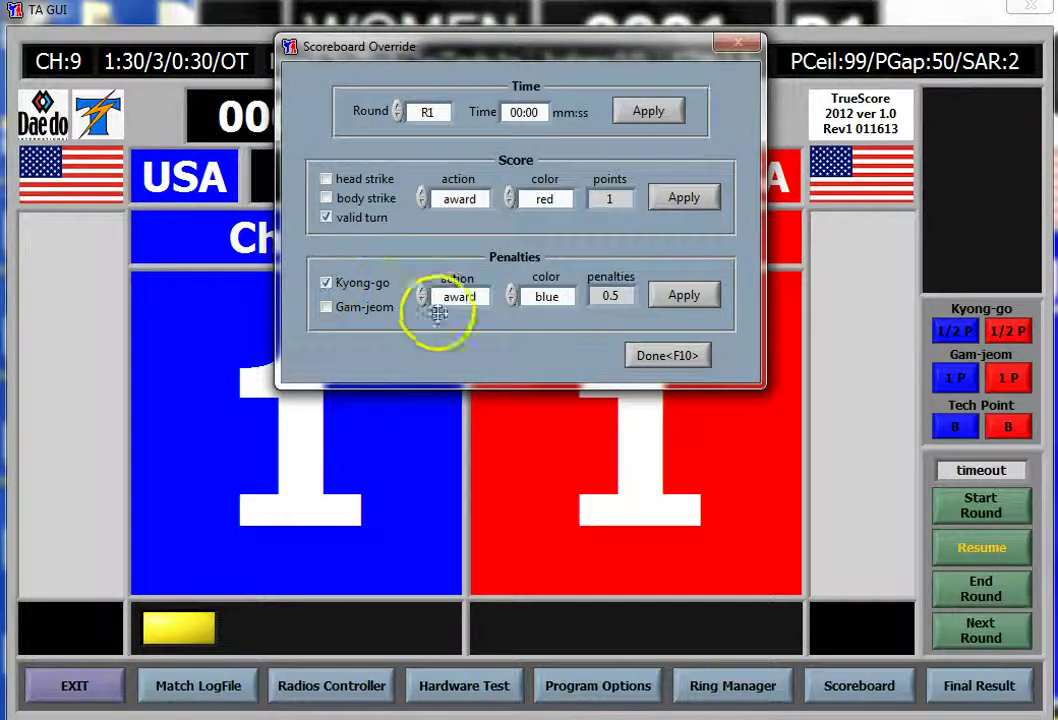
pyautogui.click(421, 292)
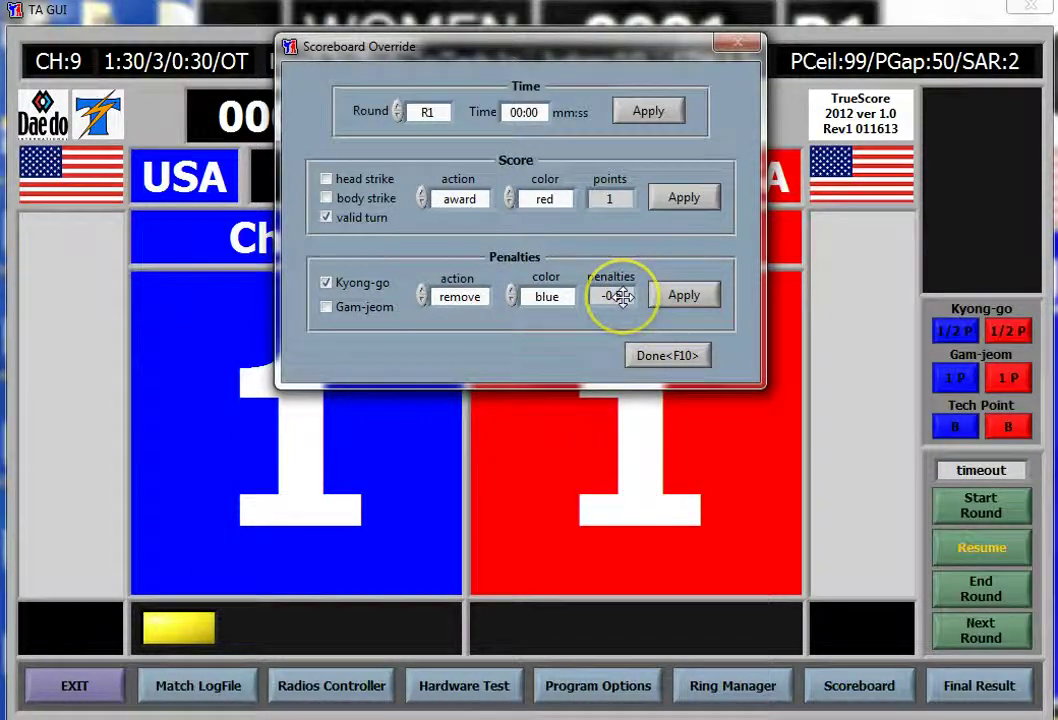
pyautogui.click(682, 295)
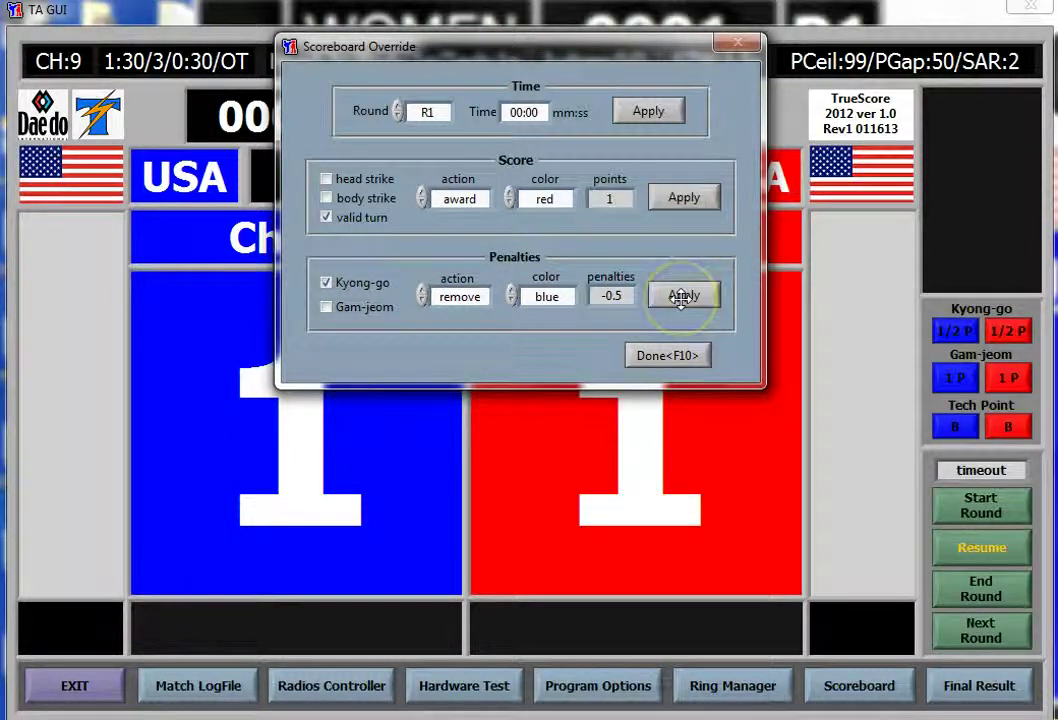
pyautogui.click(672, 356)
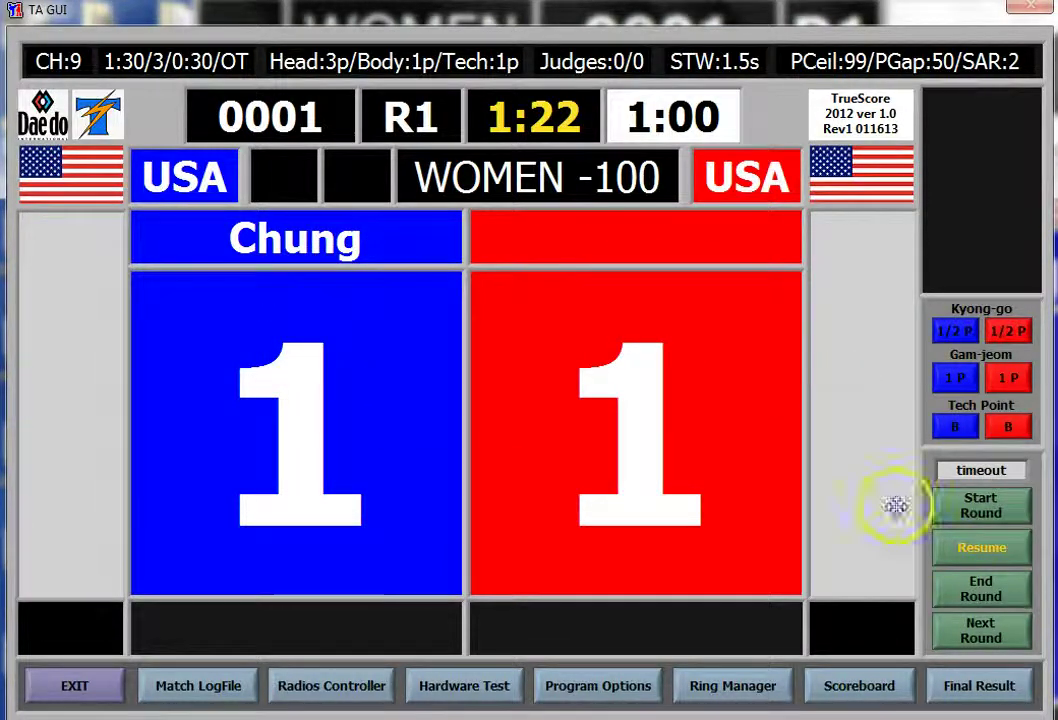
# Step: Toggle the clock between resume and timeout, then confirm the Final Result showing Winner: Tie
pyautogui.click(969, 545)
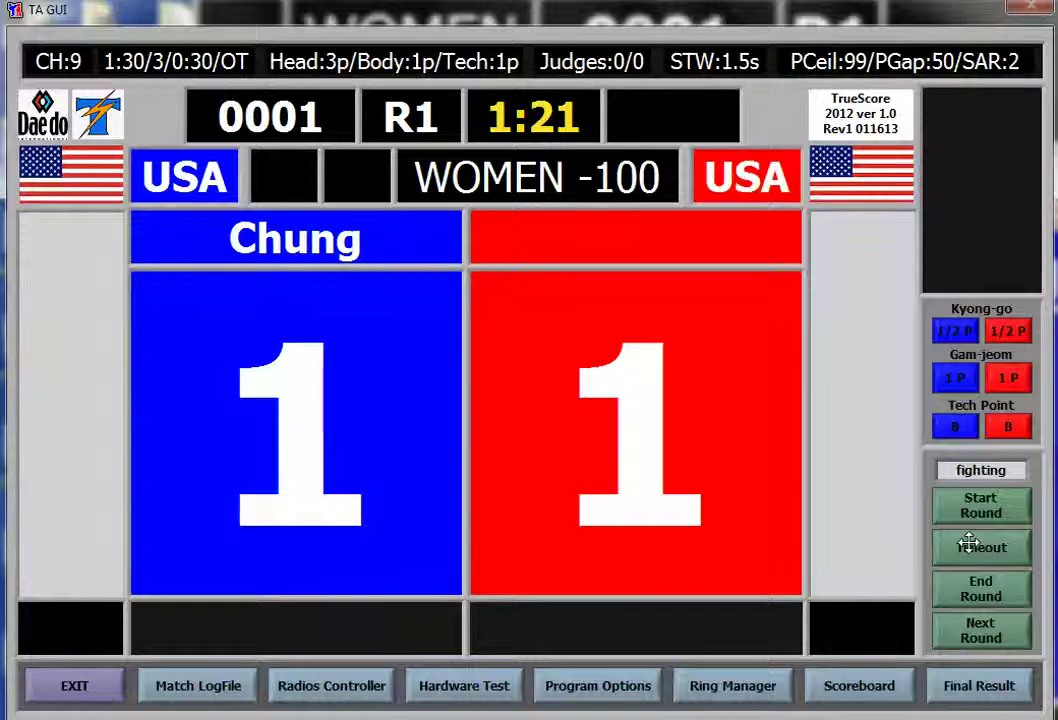
pyautogui.click(969, 545)
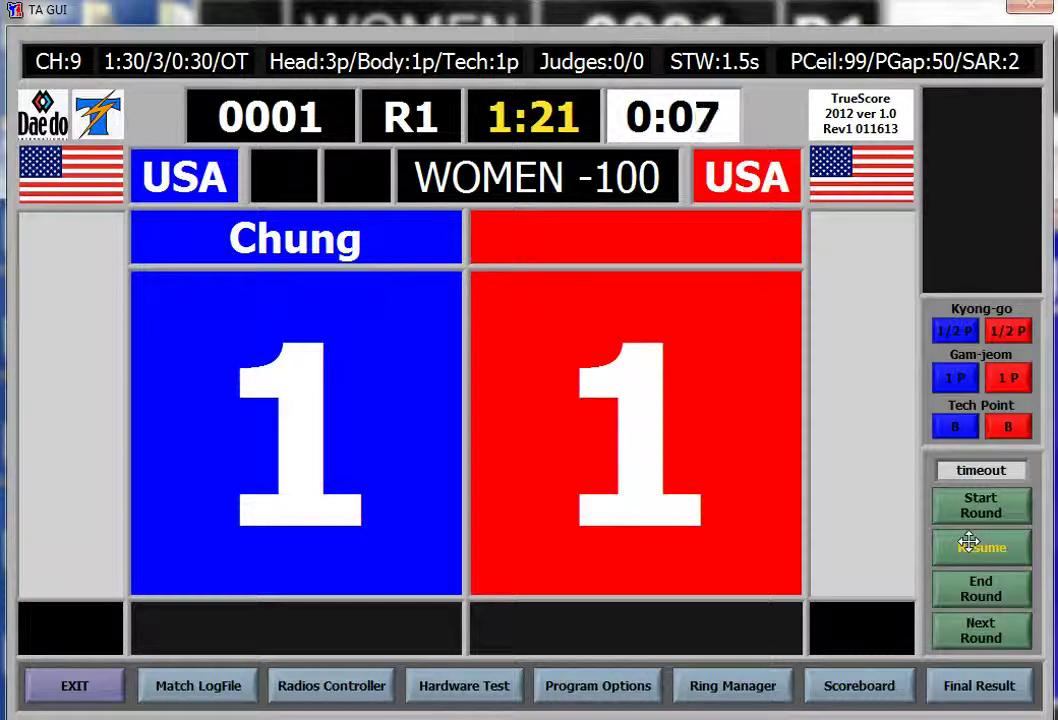
pyautogui.click(969, 543)
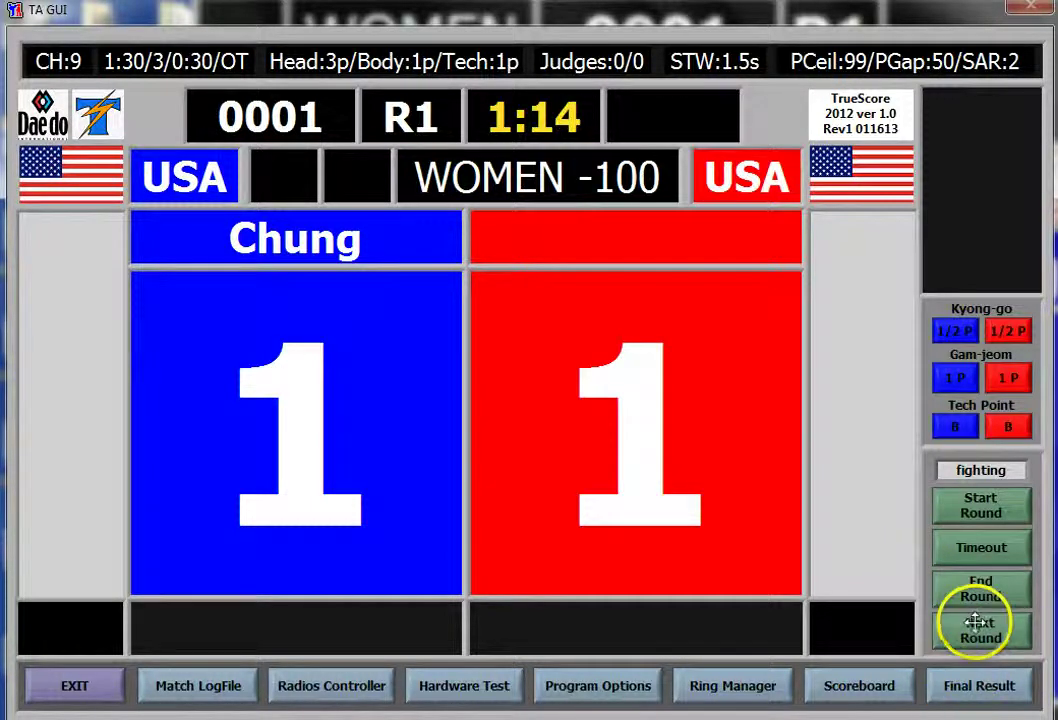
pyautogui.click(972, 550)
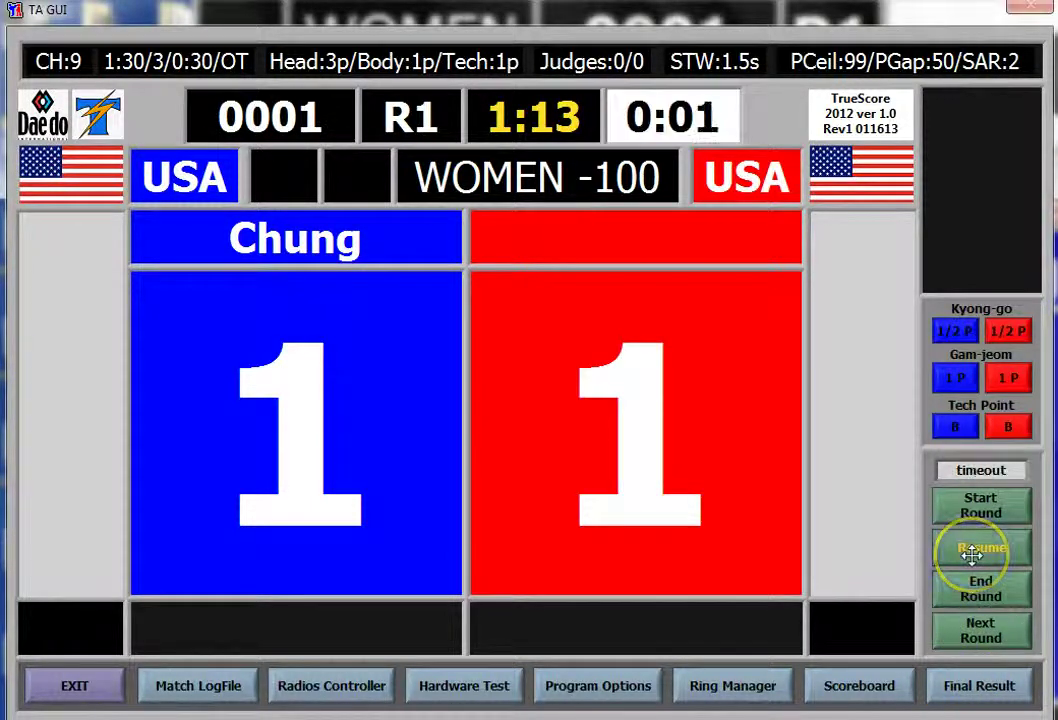
pyautogui.click(966, 686)
pyautogui.click(1015, 330)
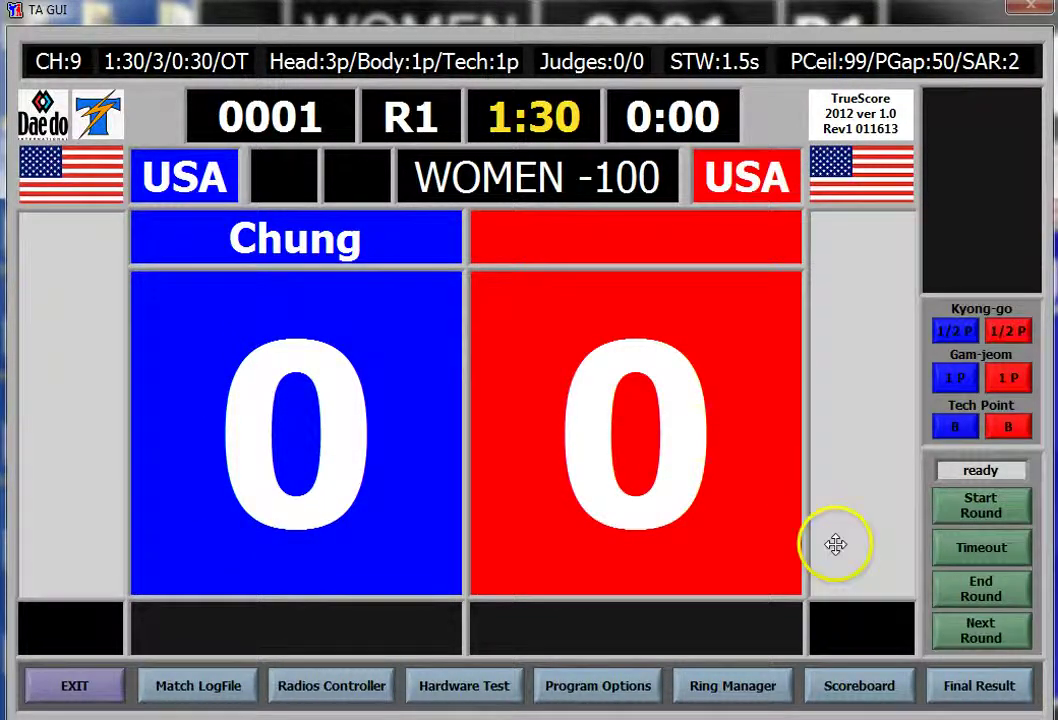
# Step: Start a new round 1 at 0–0 and call a timeout with the clock at 1:30
pyautogui.click(972, 510)
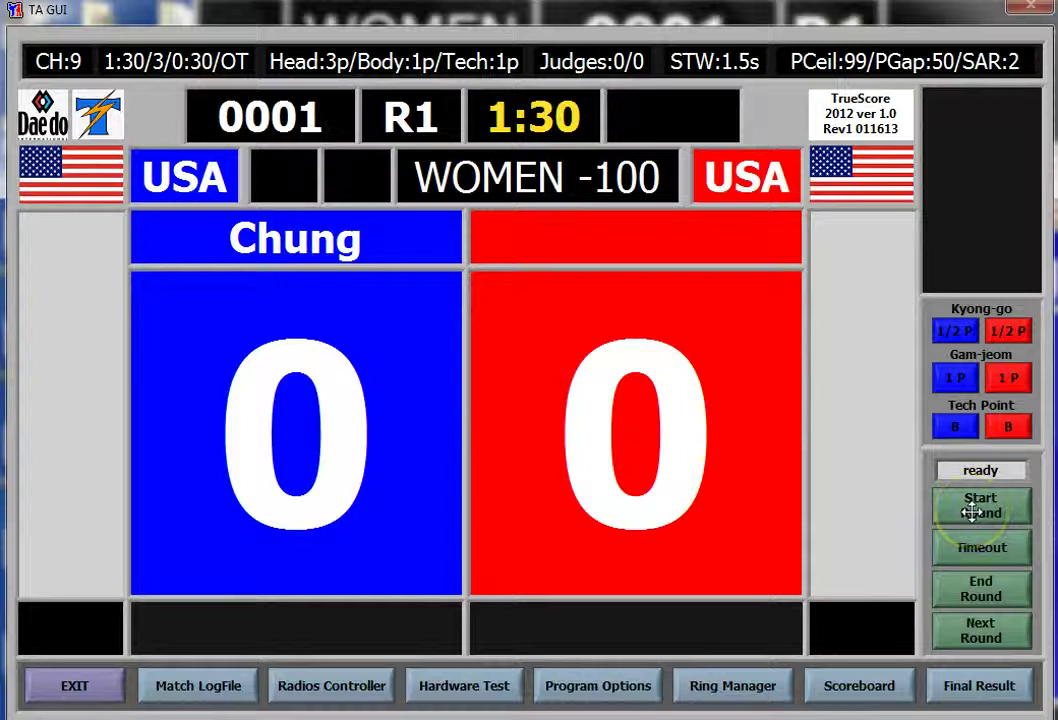
pyautogui.click(973, 548)
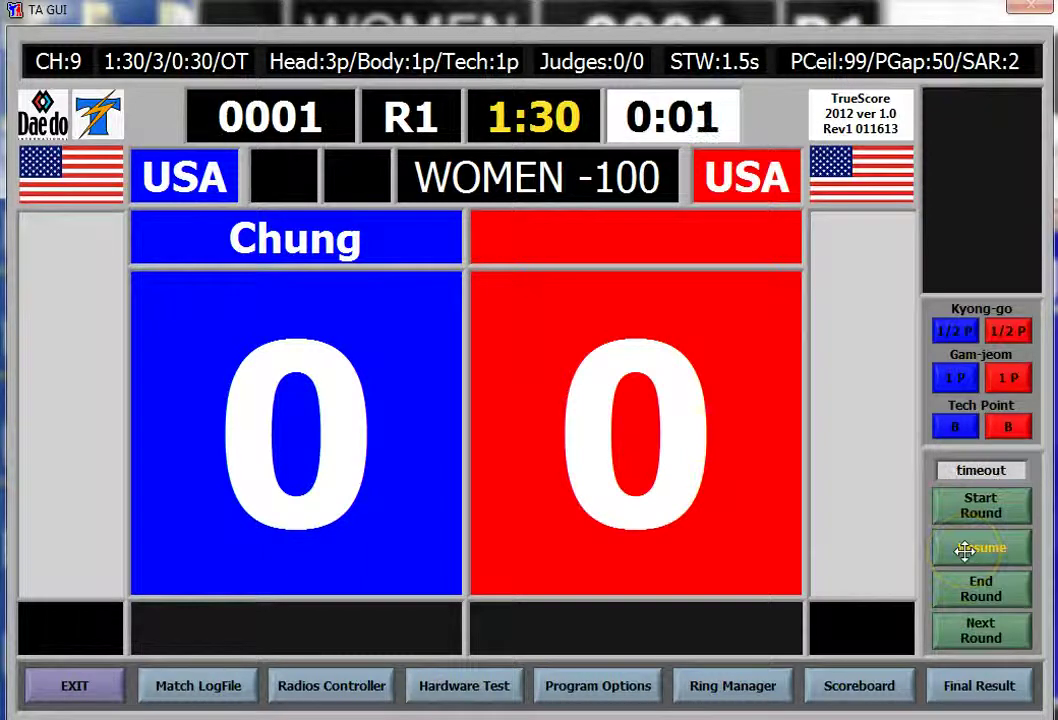
# Step: In Scoreboard Override, give red and blue one body-strike point each for 1–1
pyautogui.click(852, 682)
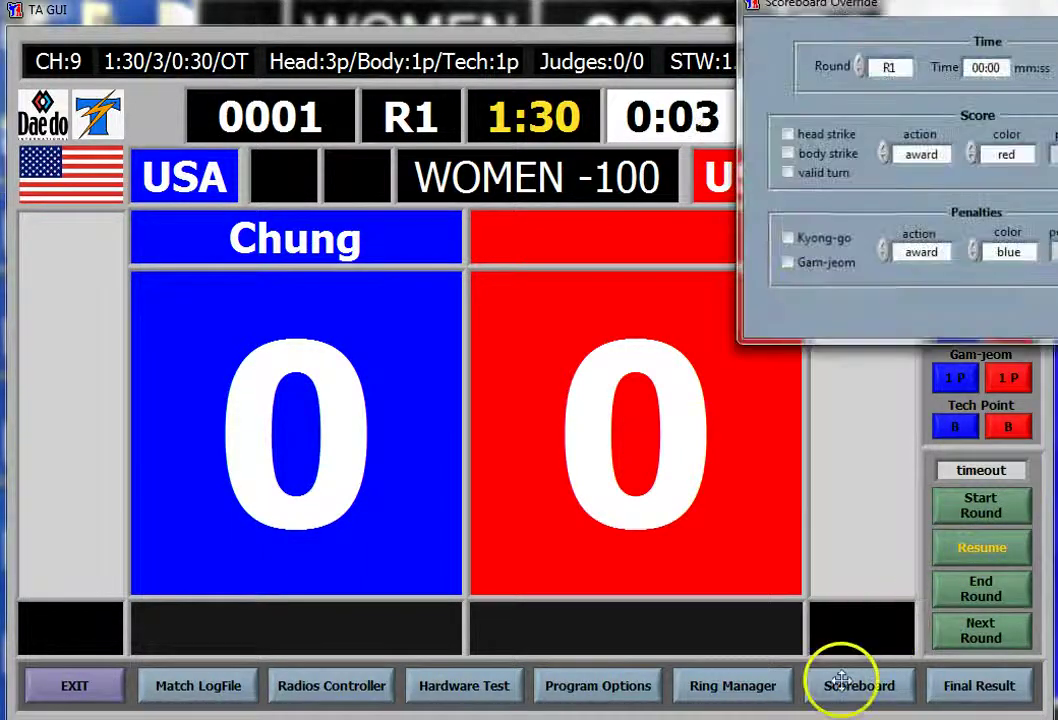
pyautogui.moveTo(987, 12); pyautogui.dragTo(609, 113)
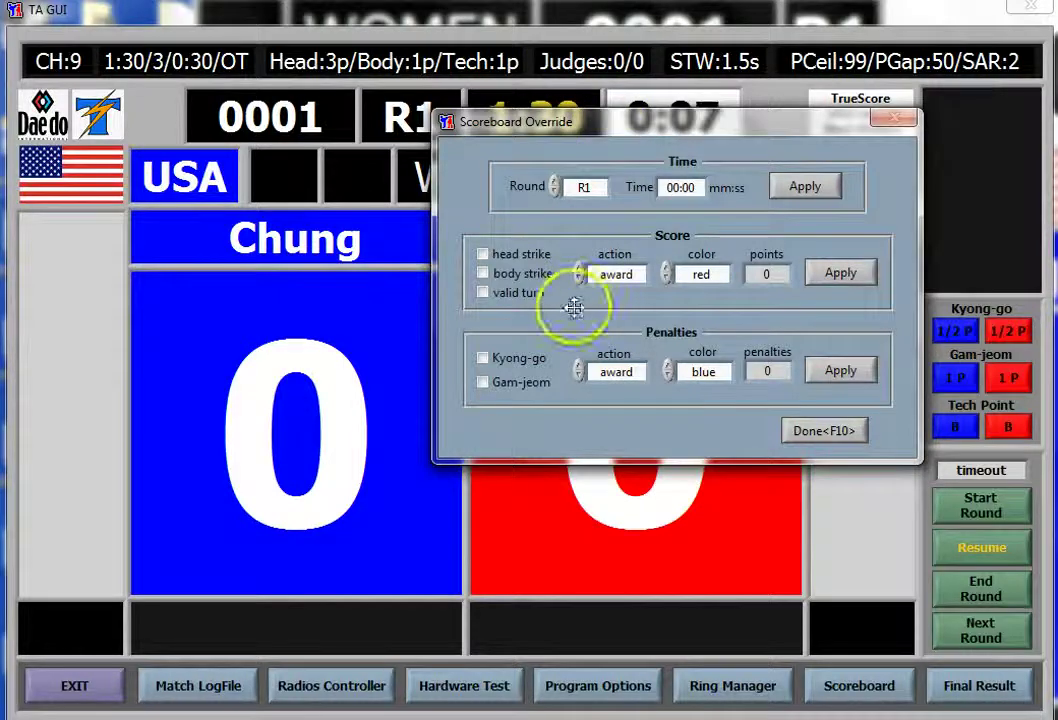
pyautogui.click(483, 273)
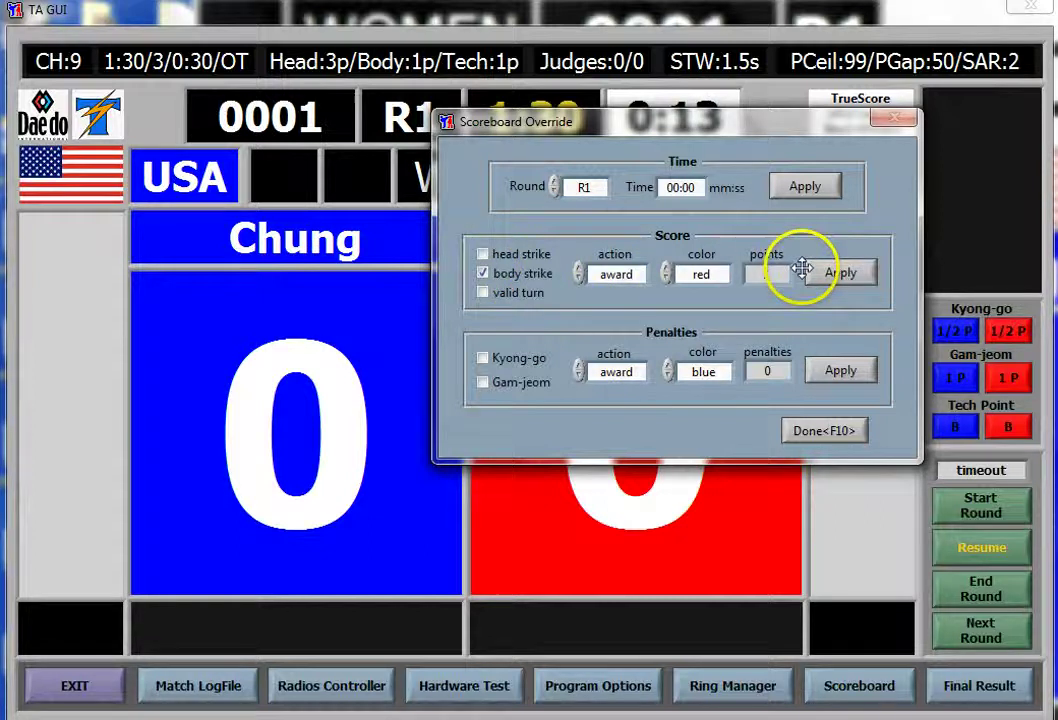
pyautogui.click(838, 270)
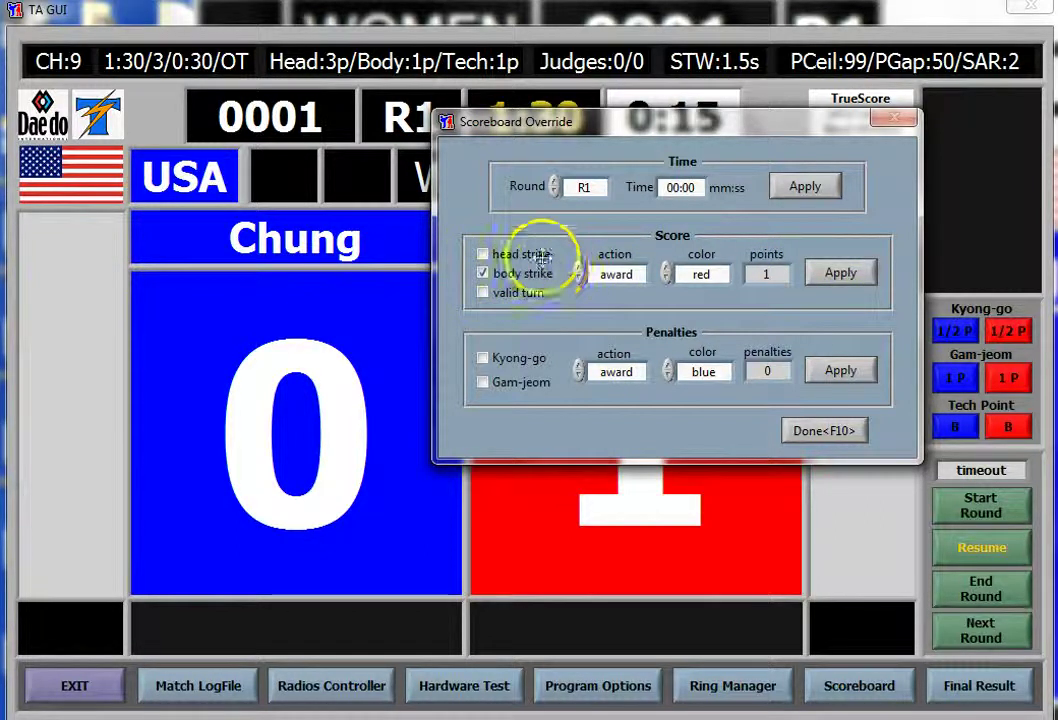
pyautogui.click(667, 277)
pyautogui.click(824, 276)
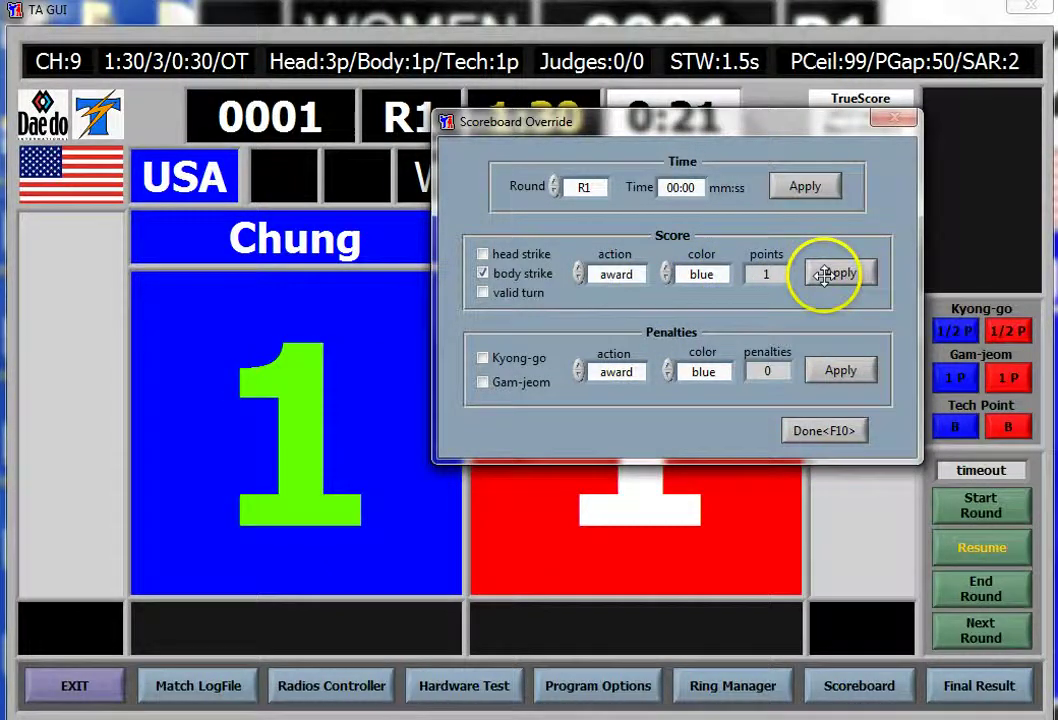
# Step: Give blue a 0.5 Kyong-go warning and close the override dialog
pyautogui.click(482, 357)
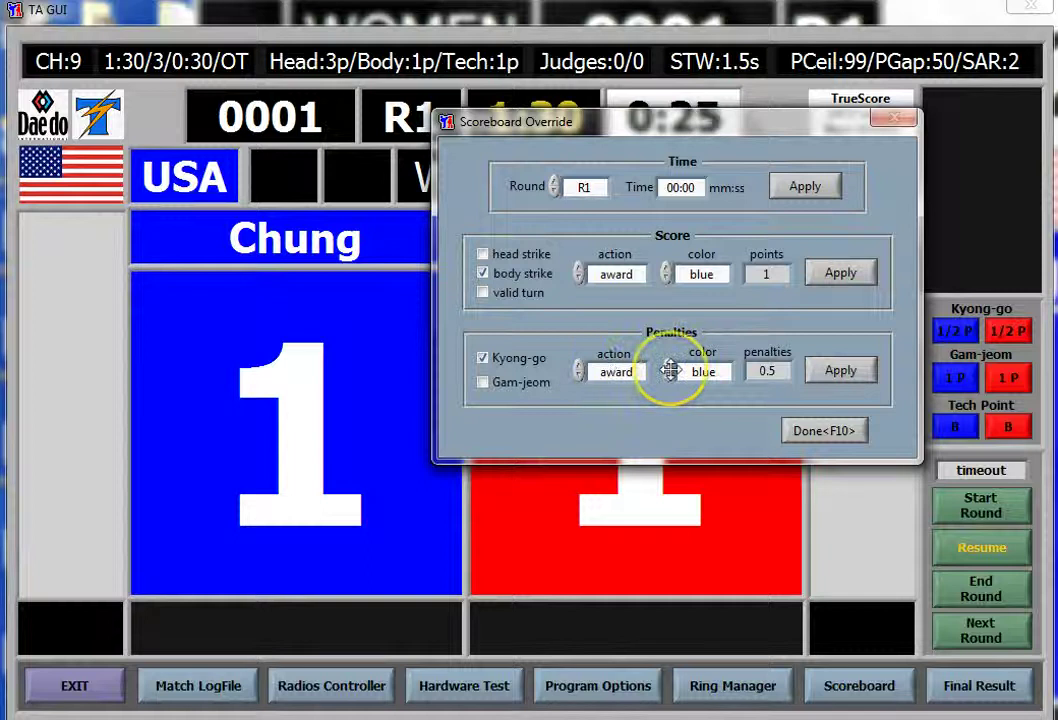
pyautogui.click(838, 371)
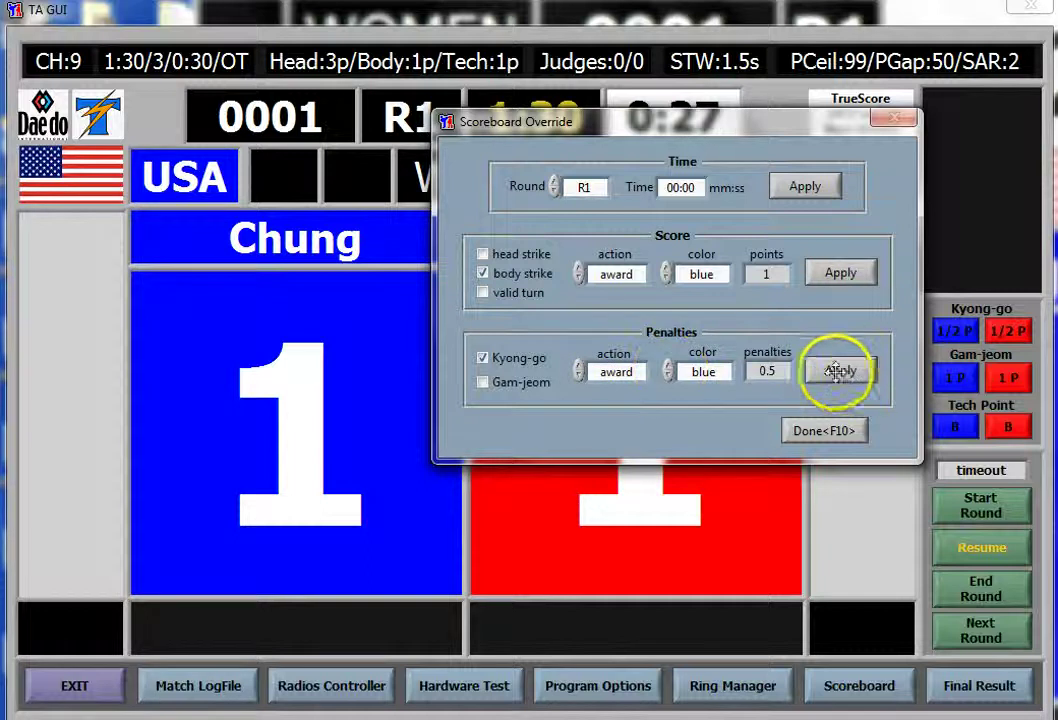
pyautogui.click(808, 429)
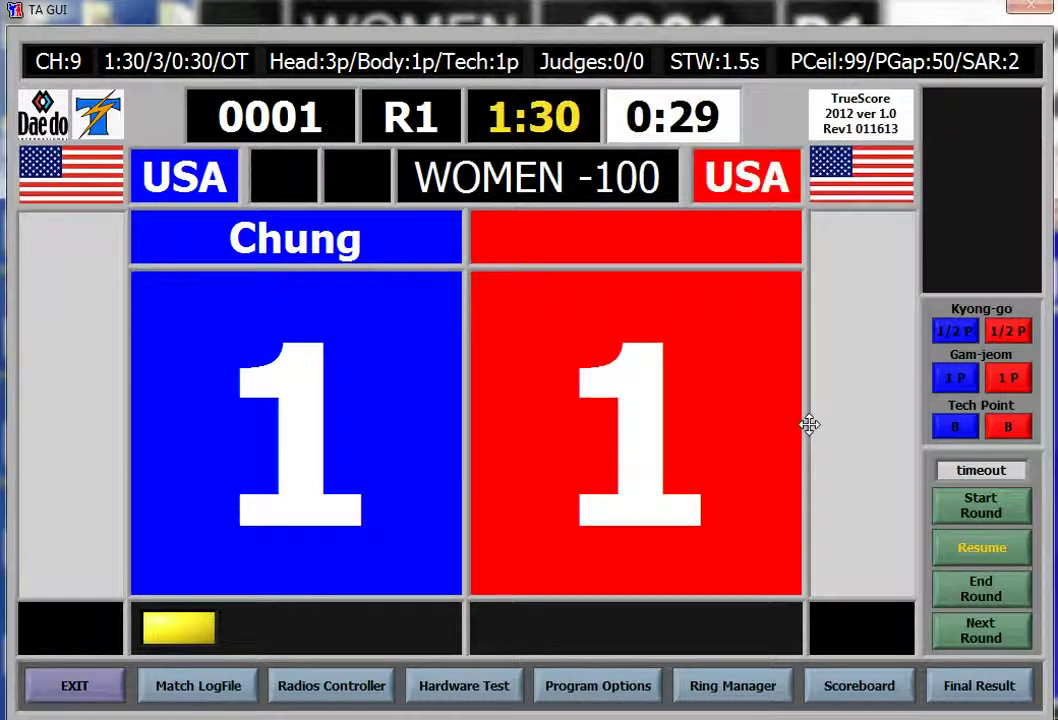
# Step: In Scoreboard Override, set round R2 and time 00:22, apply, and close with Done
pyautogui.moveTo(810, 424)
pyautogui.mouseDown()
pyautogui.moveTo(838, 515)
pyautogui.moveTo(897, 567)
pyautogui.mouseUp()
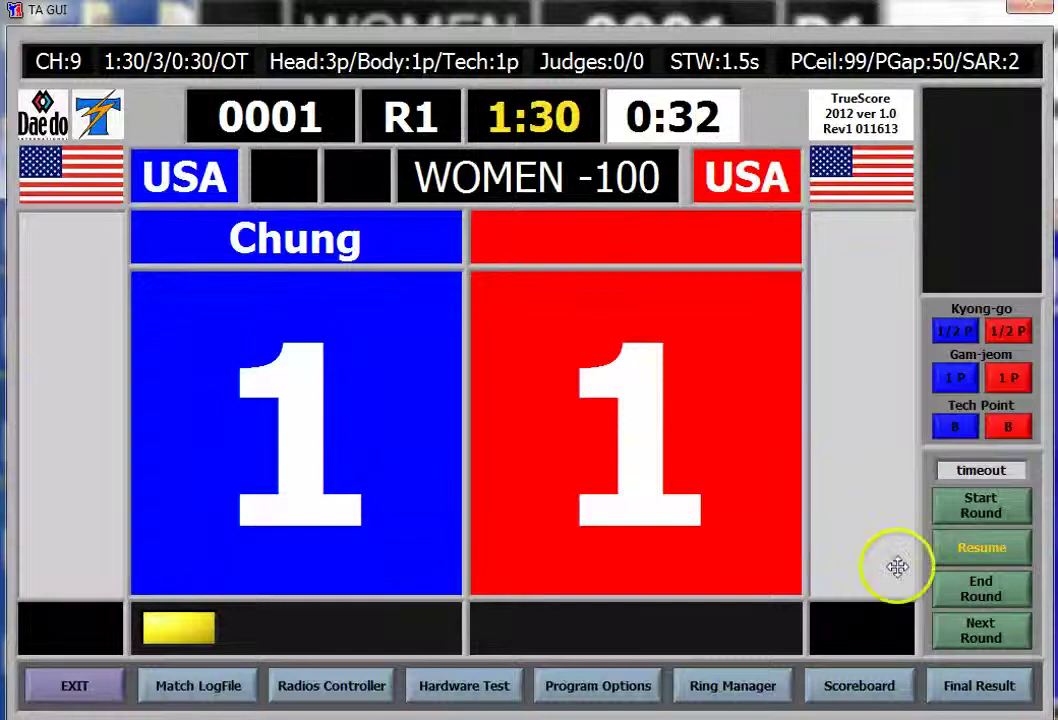
pyautogui.click(847, 683)
pyautogui.moveTo(900, 12); pyautogui.dragTo(670, 84)
pyautogui.click(651, 142)
pyautogui.click(653, 142)
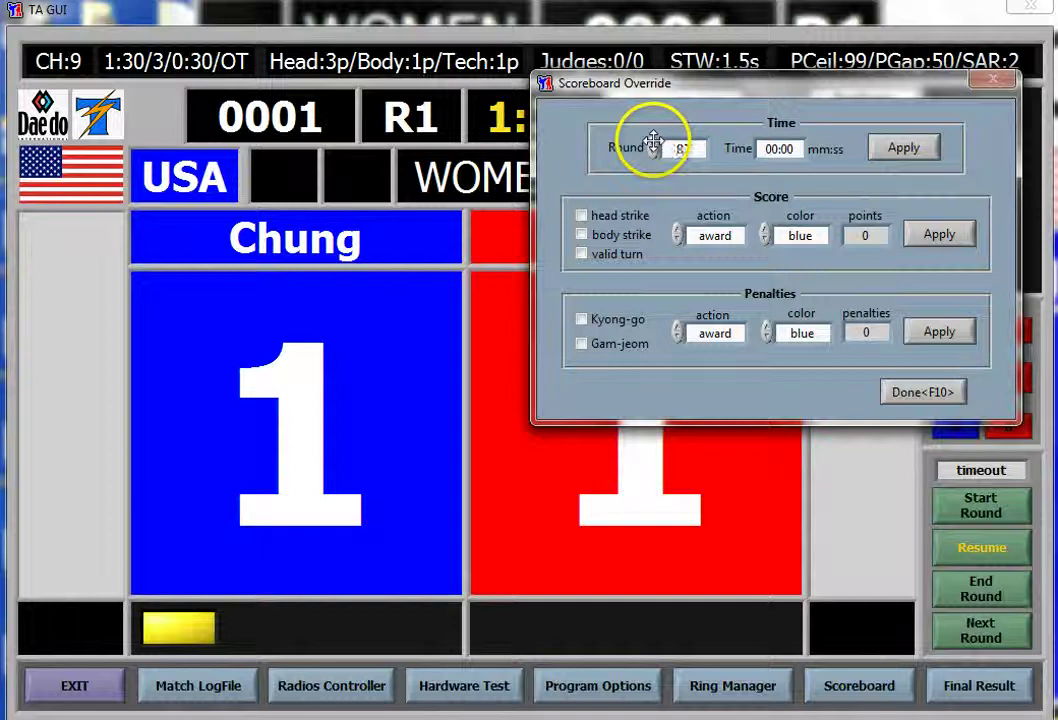
pyautogui.click(653, 142)
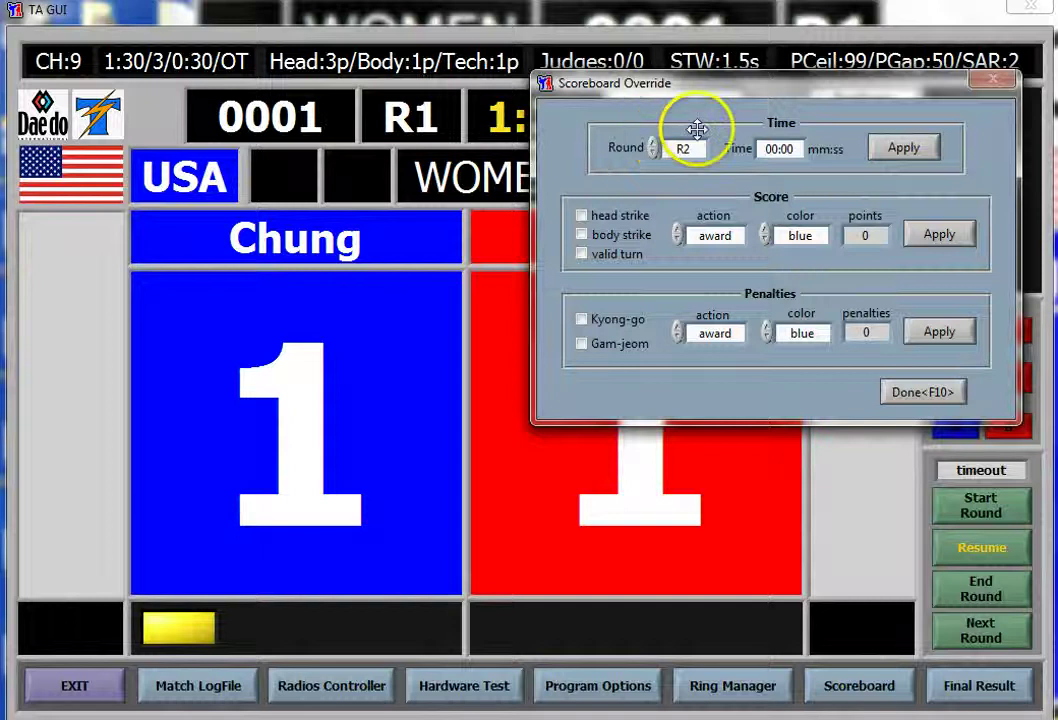
pyautogui.click(785, 148)
pyautogui.write('22')
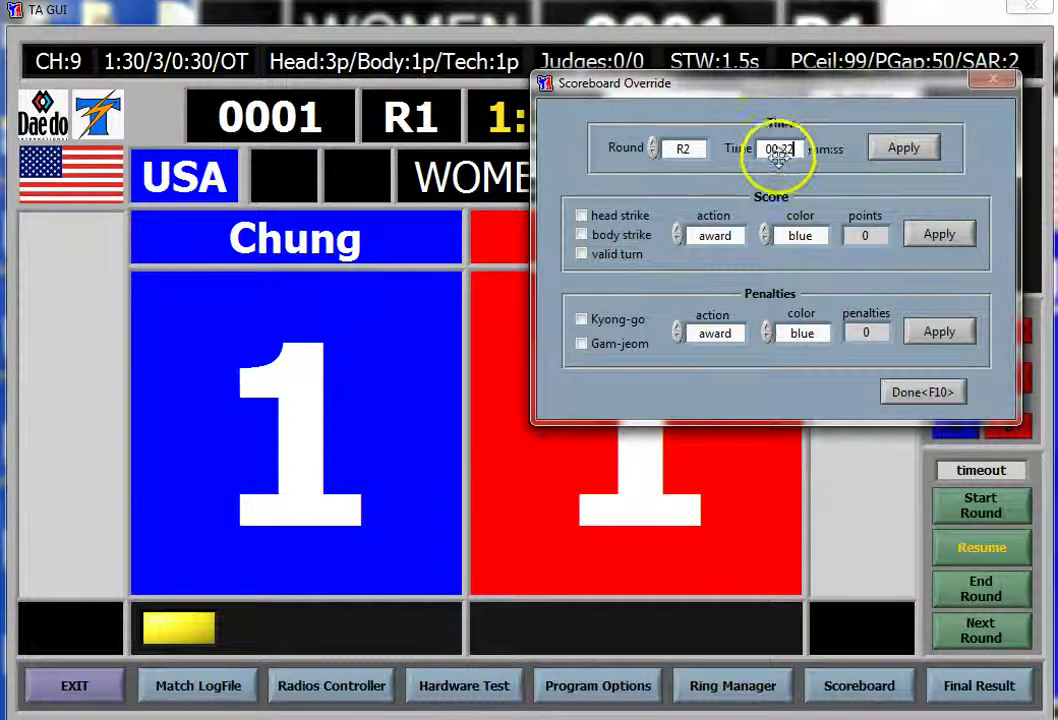
pyautogui.click(880, 146)
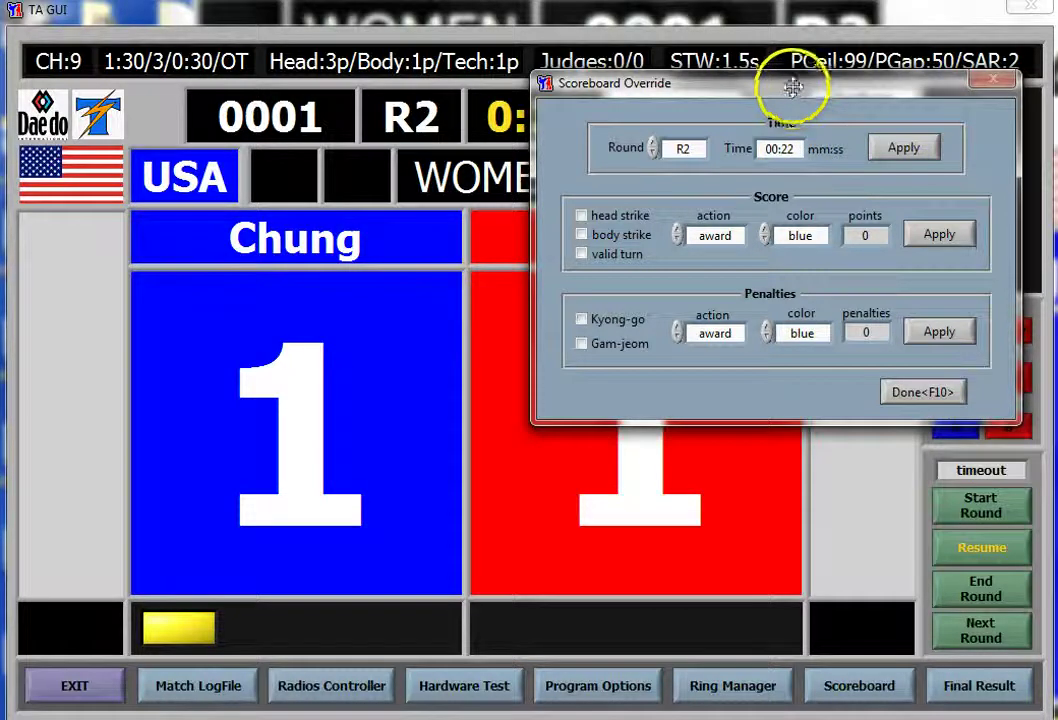
pyautogui.moveTo(791, 87); pyautogui.dragTo(551, 240)
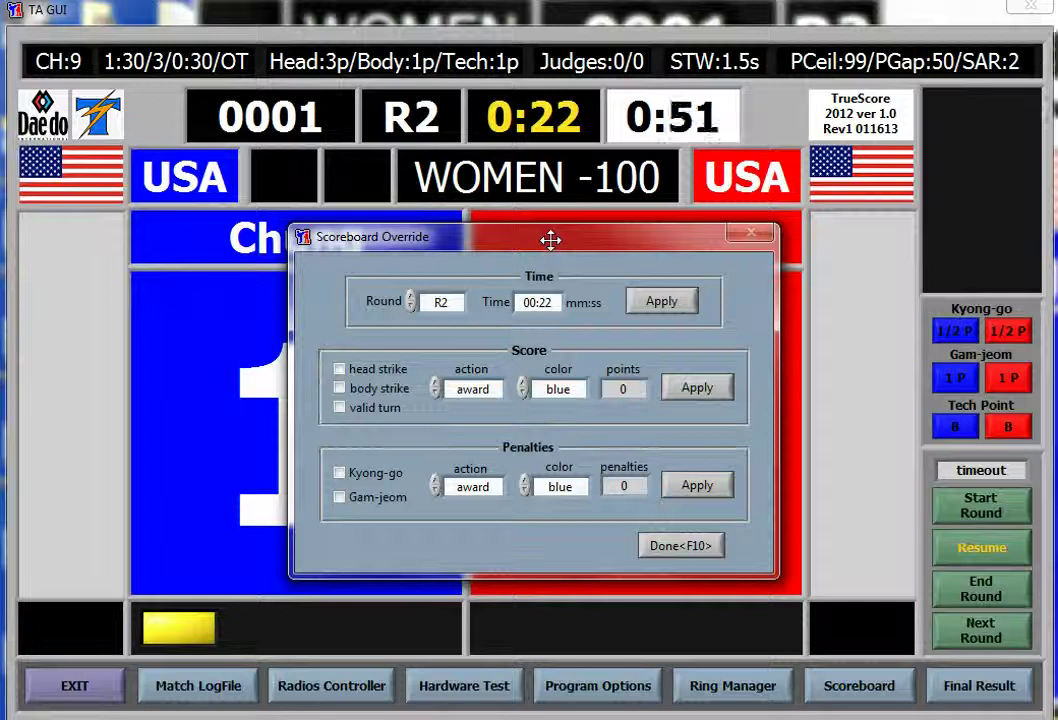
pyautogui.moveTo(551, 240); pyautogui.dragTo(718, 194)
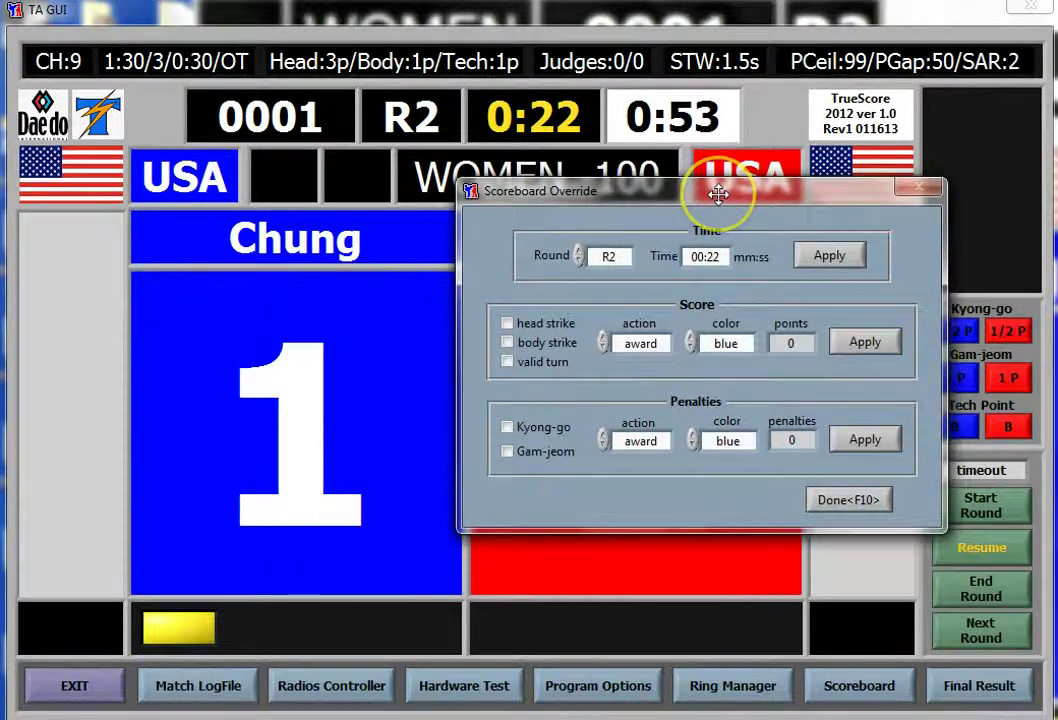
pyautogui.click(820, 506)
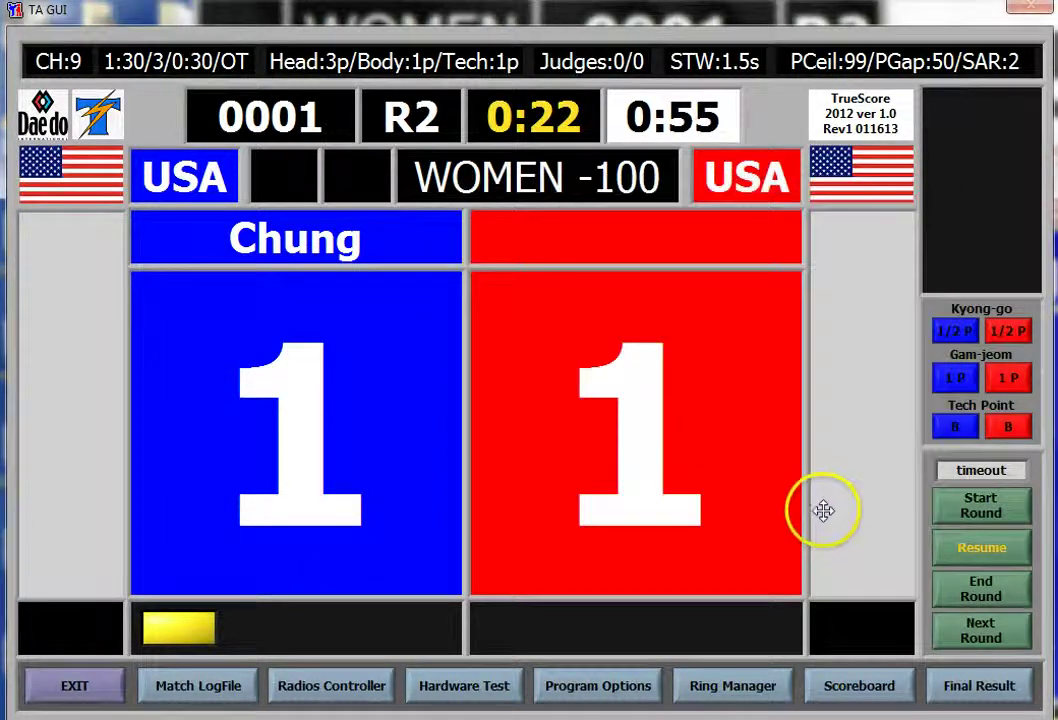